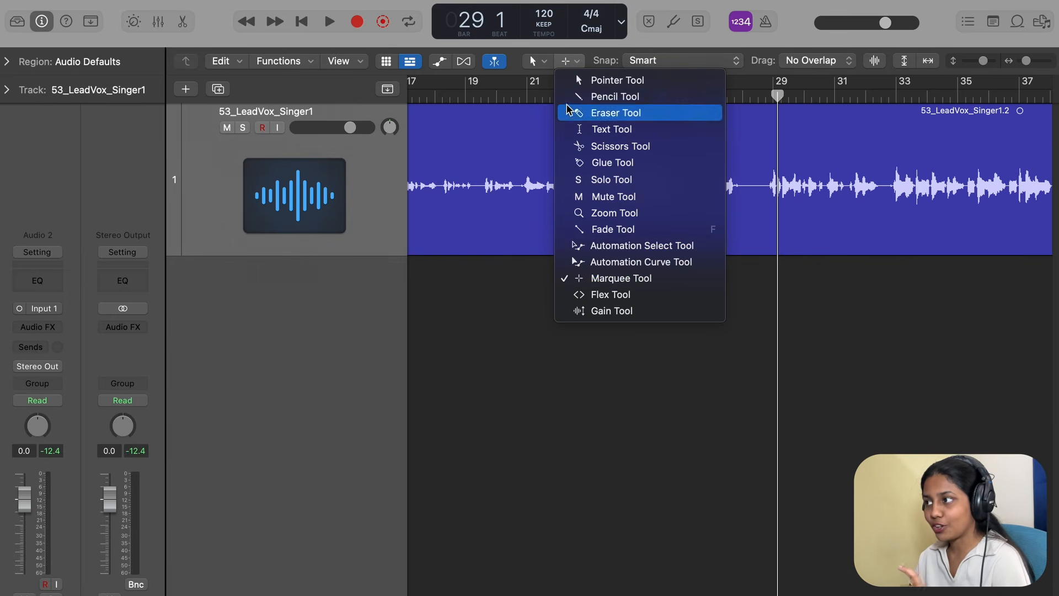
Delete the silent stretch of the lead vocal between bar 28 and about bar 28 beat 4 using the Marquee tool.
left_click(566, 61)
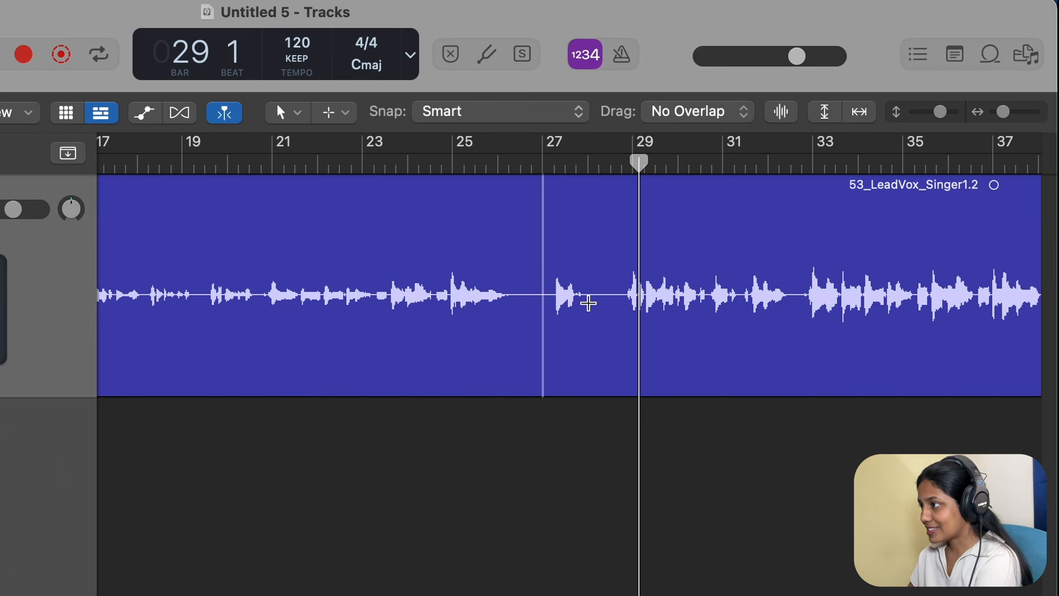
left_click_drag(742, 189, 763, 192)
left_click_drag(616, 304, 618, 303)
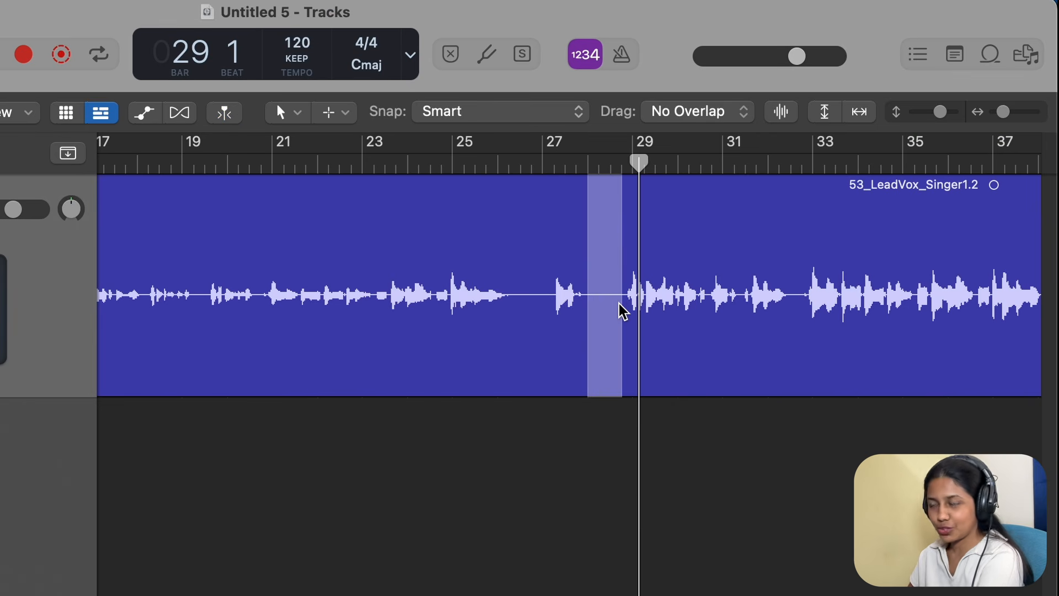
key("Delete")
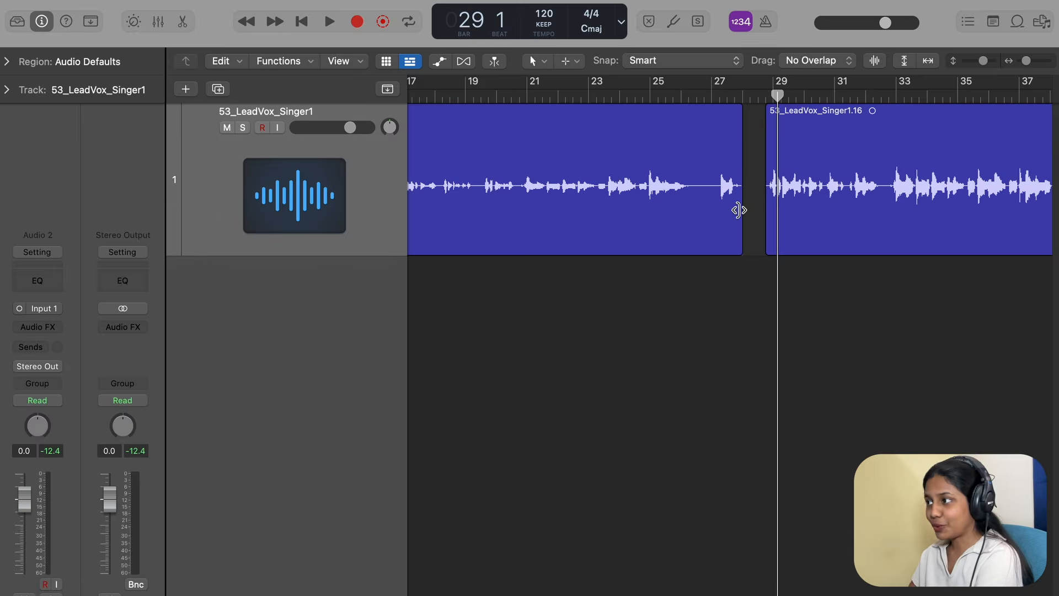
Use the Fade tool to add a fade-out before the bar 28 gap and a fade-in after it.
left_click(572, 62)
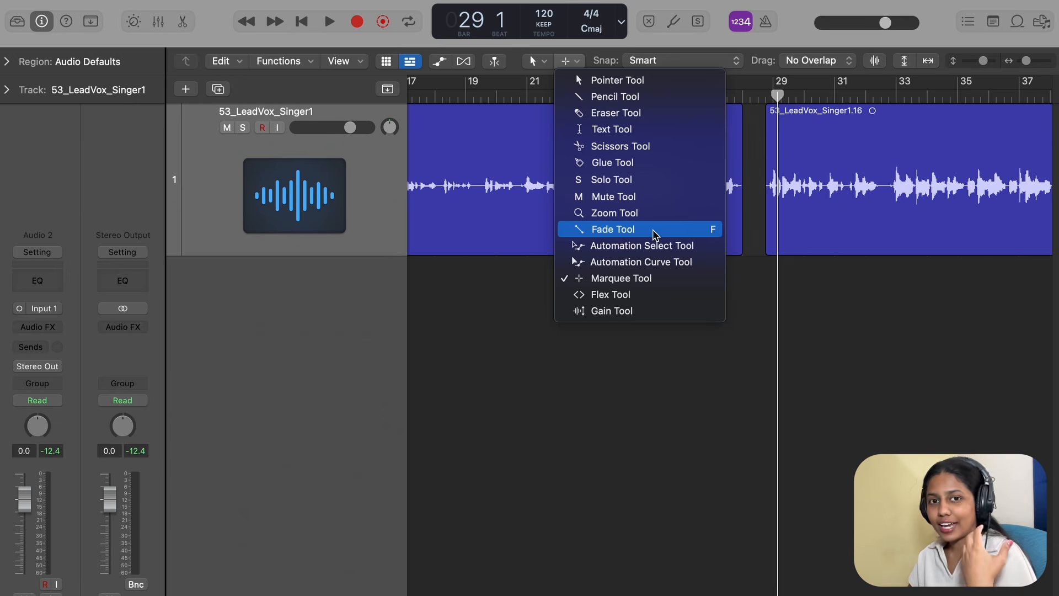
left_click(684, 379)
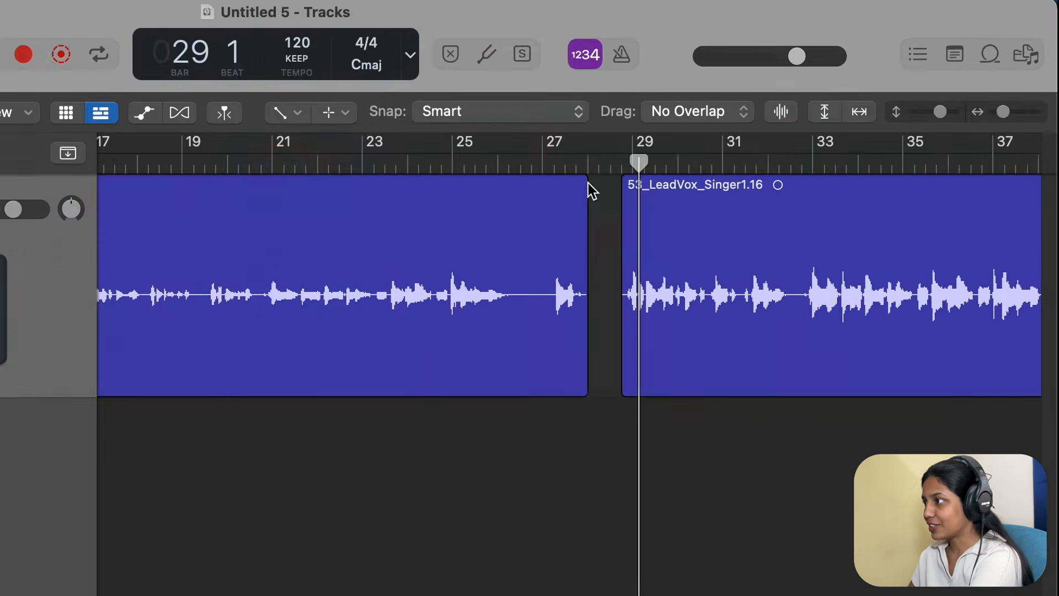
left_click(735, 105)
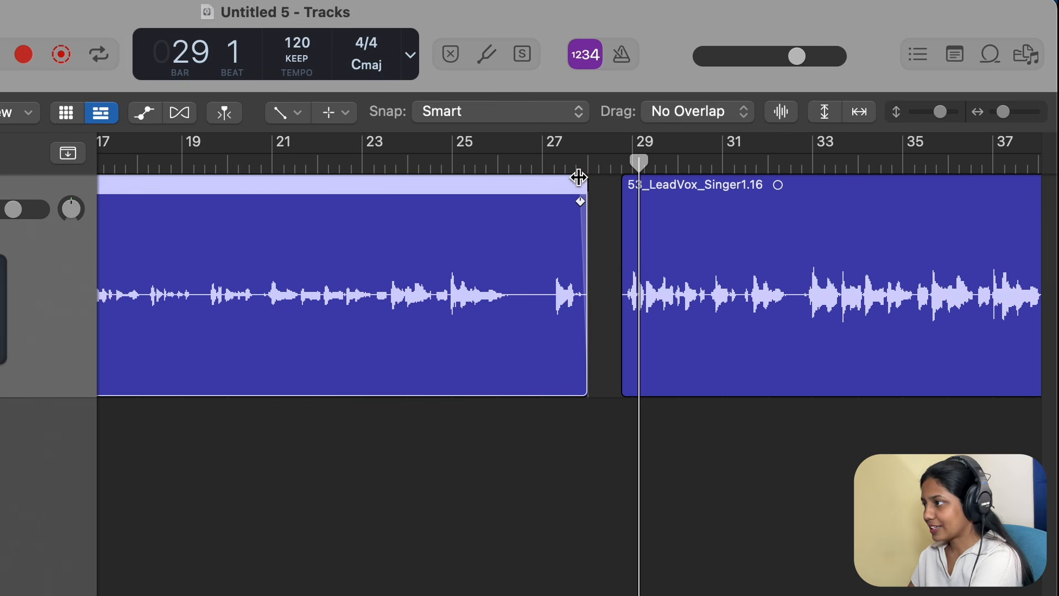
left_click(634, 186)
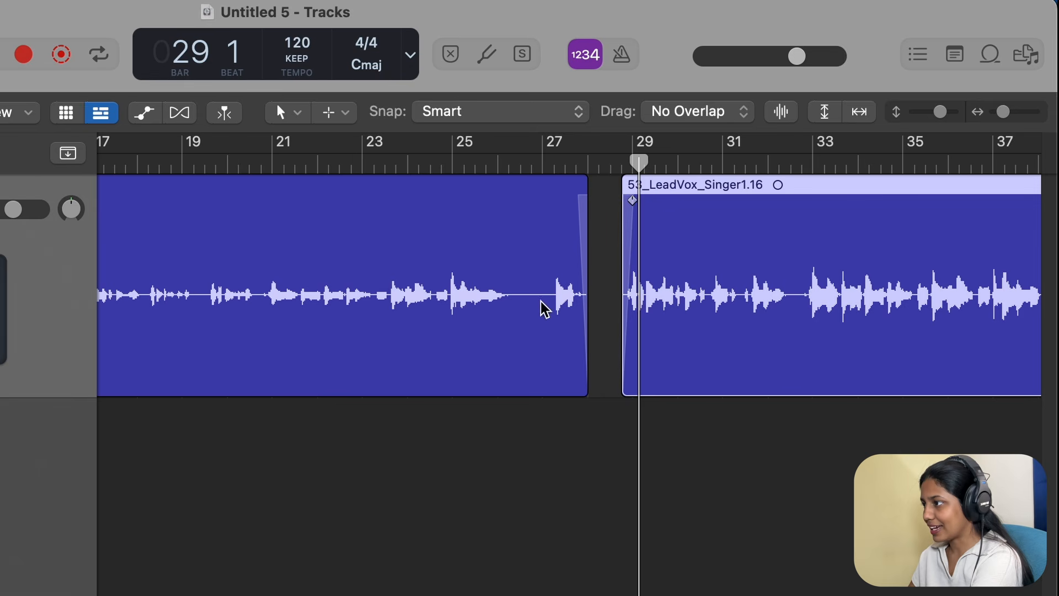
Play the edit from bar 27, extend the following region's start back to bar 28 beat 3 and adjust its fade-in.
left_click(548, 280)
key("space")
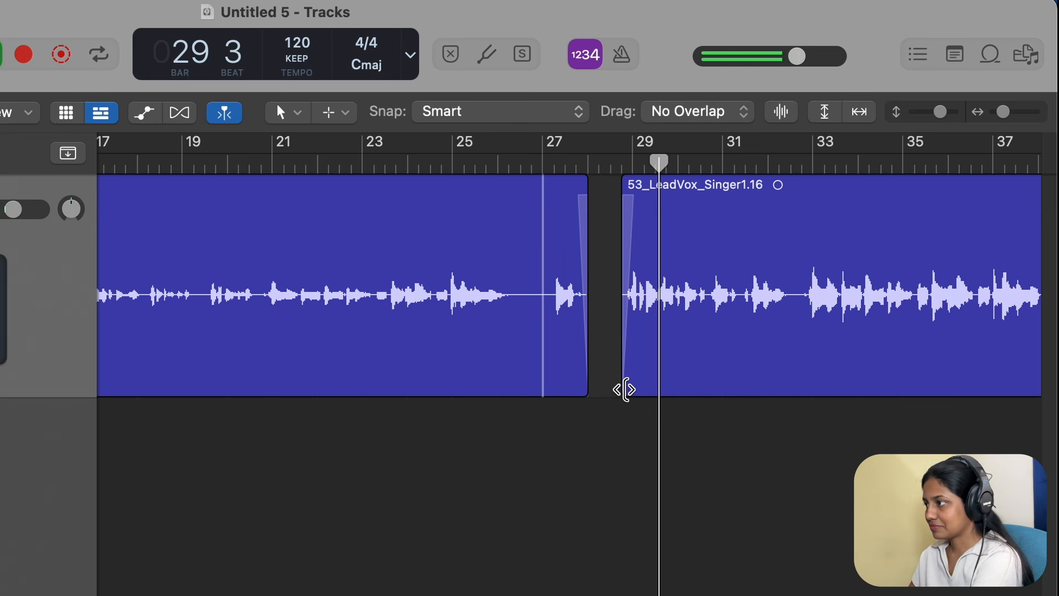
left_click_drag(624, 390, 616, 392)
left_click_drag(619, 200, 624, 200)
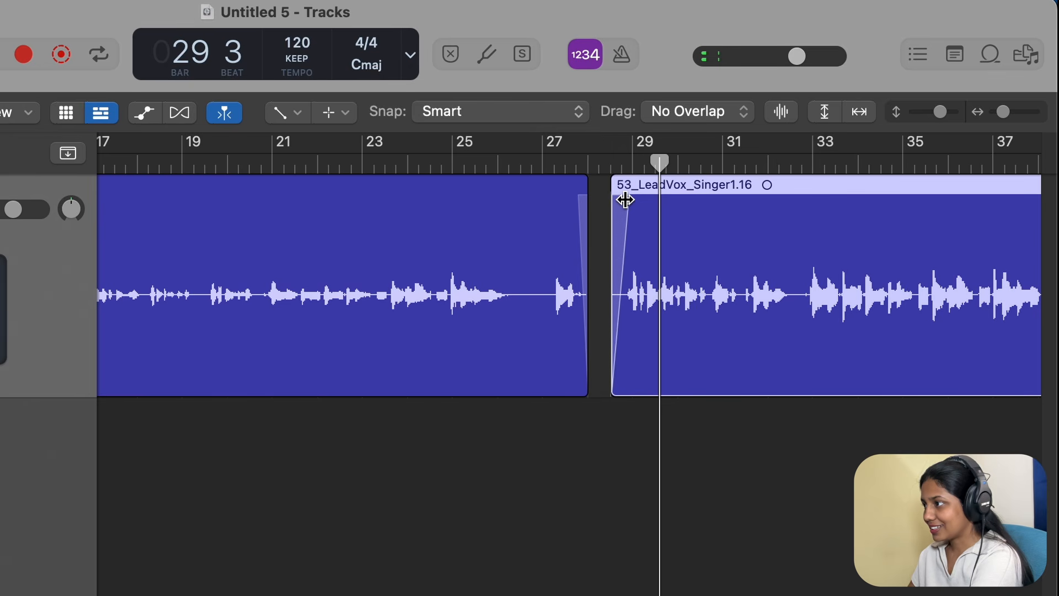
Play back the adjusted fade-in from bar 28 beat 3 to check how the vocal enters.
left_click(610, 165)
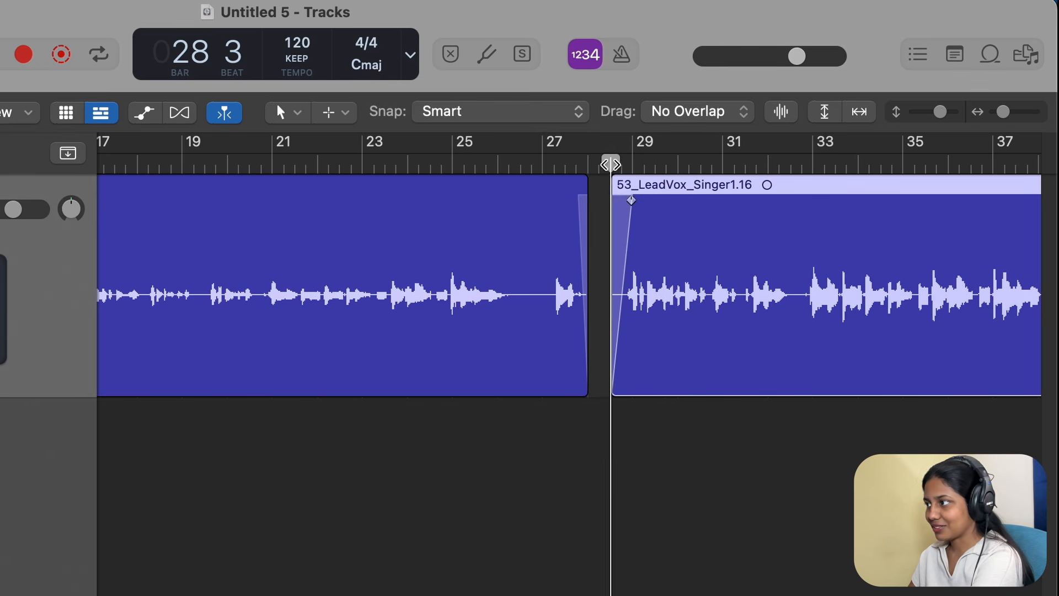
key("space")
key("space")
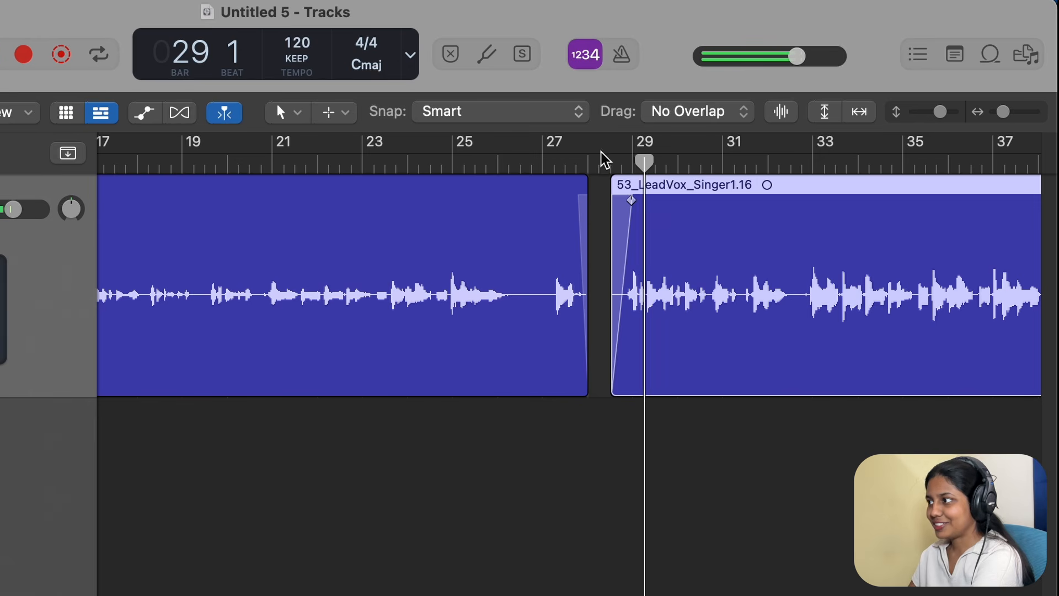
left_click(610, 161)
key("space")
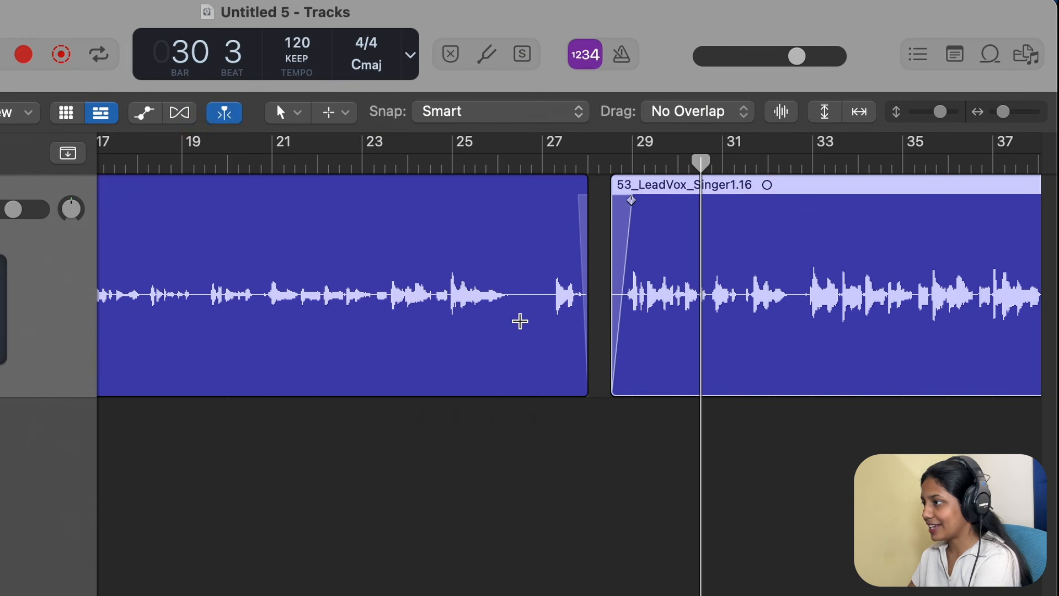
Delete the silence from about bar 26 beat 2 to bar 27 and add fades on both sides of the cut.
left_click_drag(519, 321, 540, 324)
key("Delete")
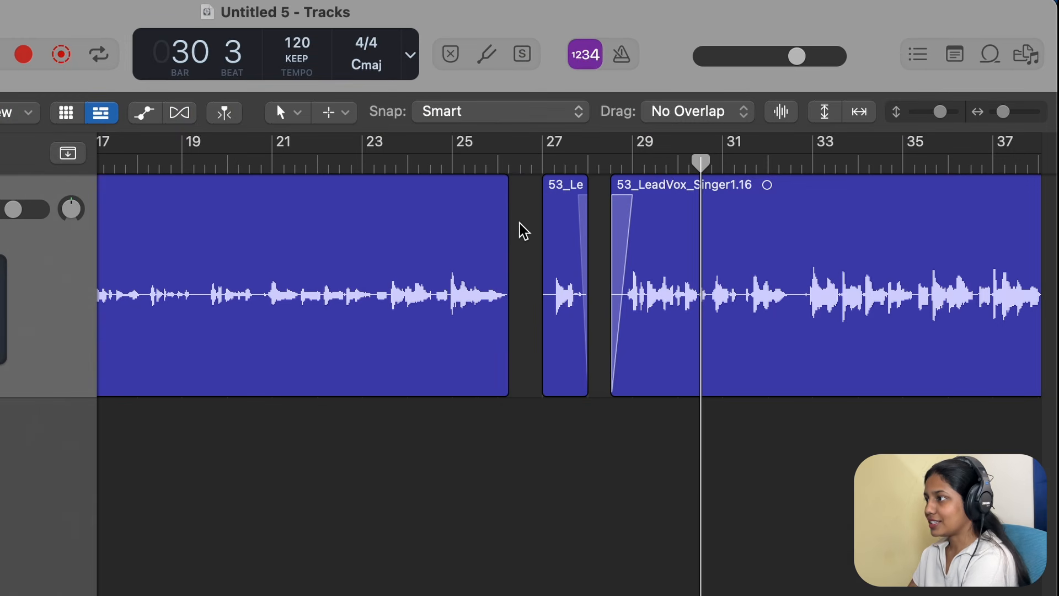
left_click_drag(507, 193, 502, 188)
left_click(559, 180)
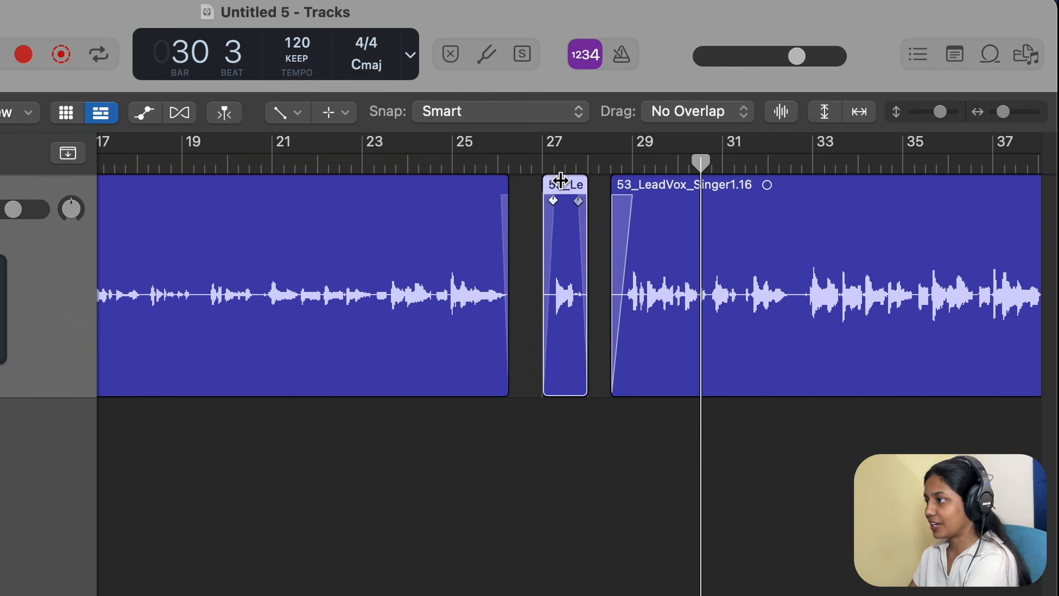
Play the vocal from about bar 43 and turn on waveform zoom to enlarge the audio waveforms.
scroll(558, 180, "down", 5)
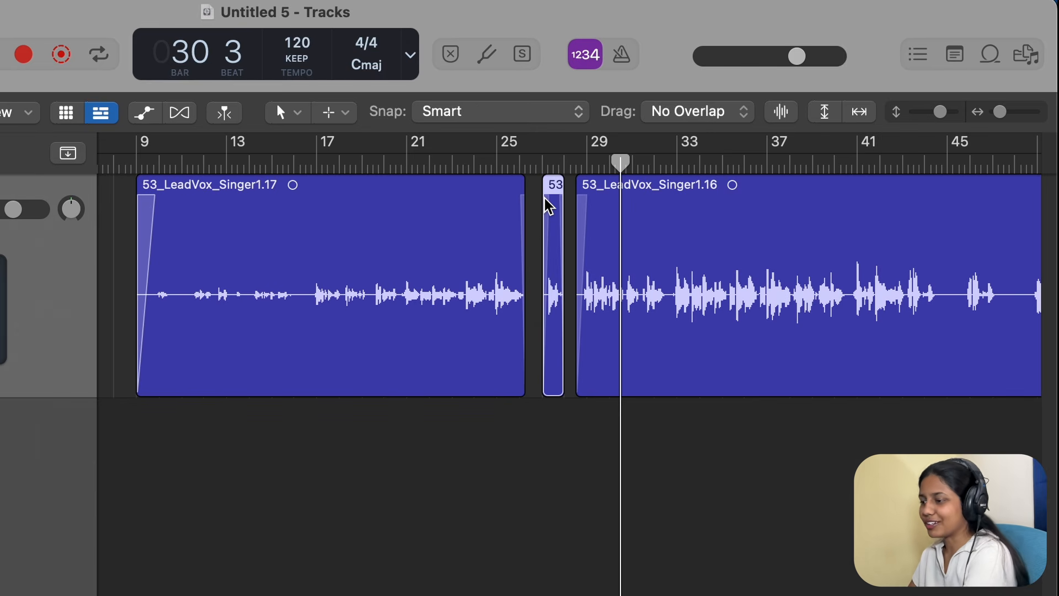
scroll(545, 202, "right", 10)
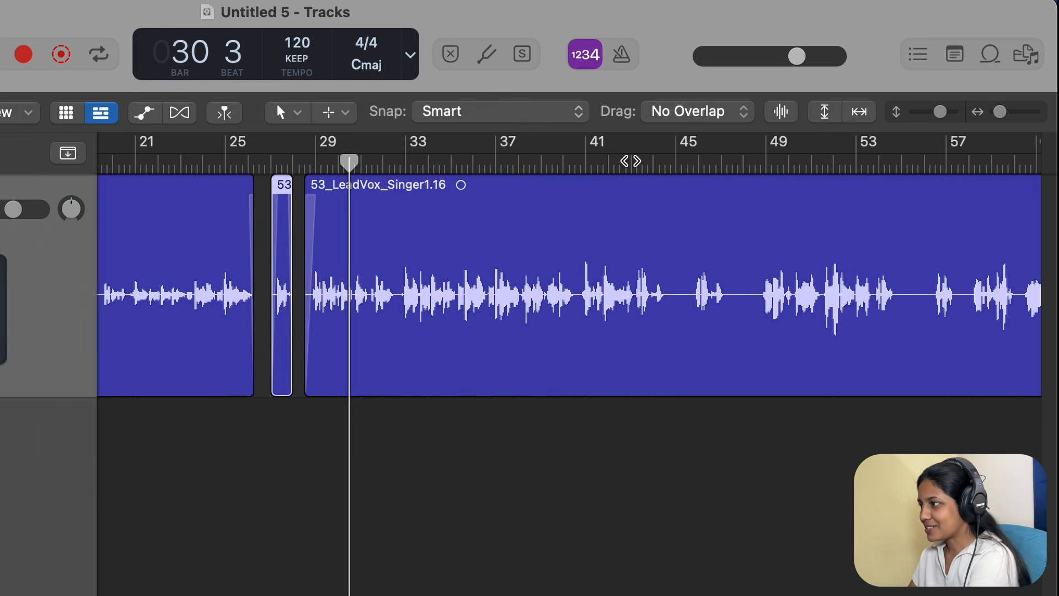
double_click(630, 161)
scroll(633, 172, "right", 4)
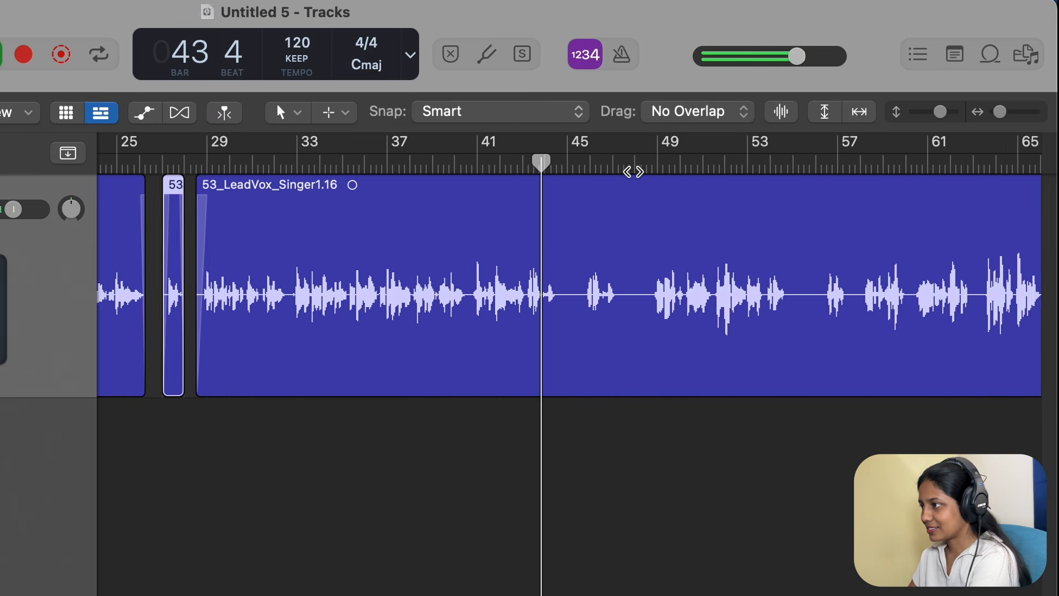
scroll(633, 172, "right", 2)
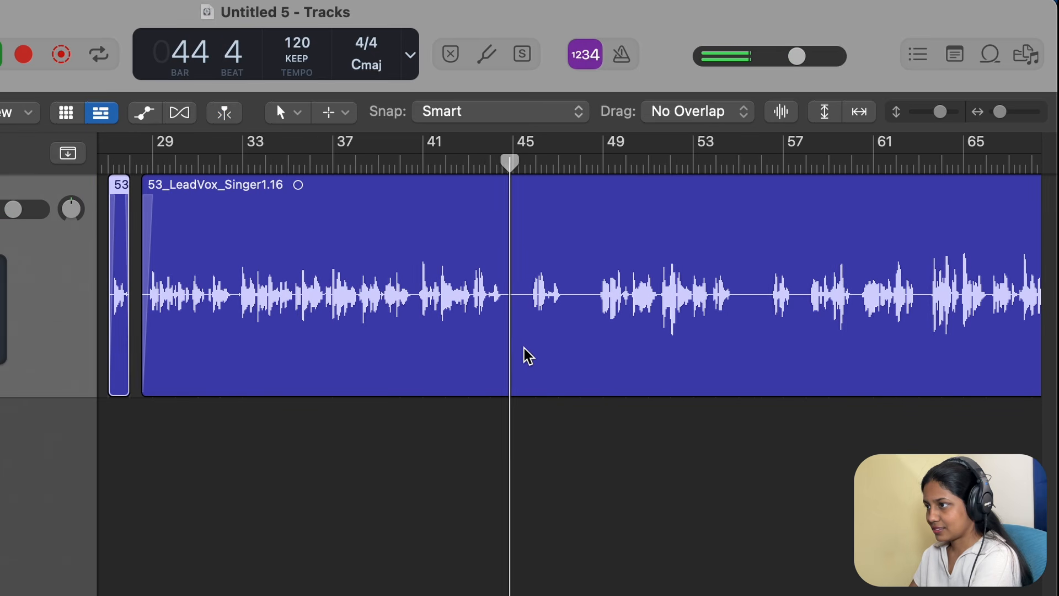
left_click(781, 112)
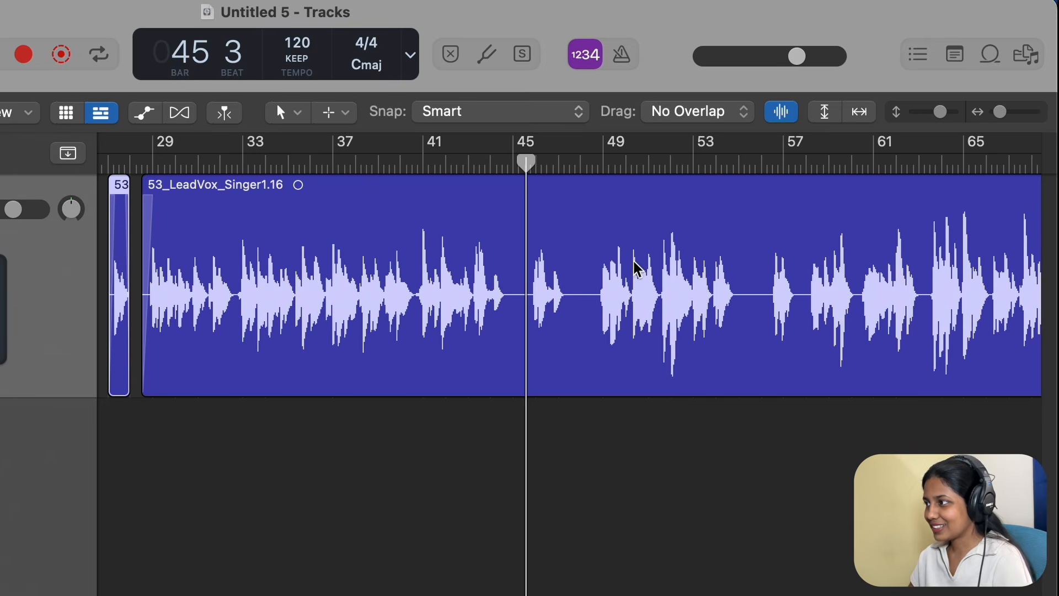
Delete the silence from about bar 44 beat 4 to bar 45 beat 4 and add fades on both sides of the cut.
key("super+Right")
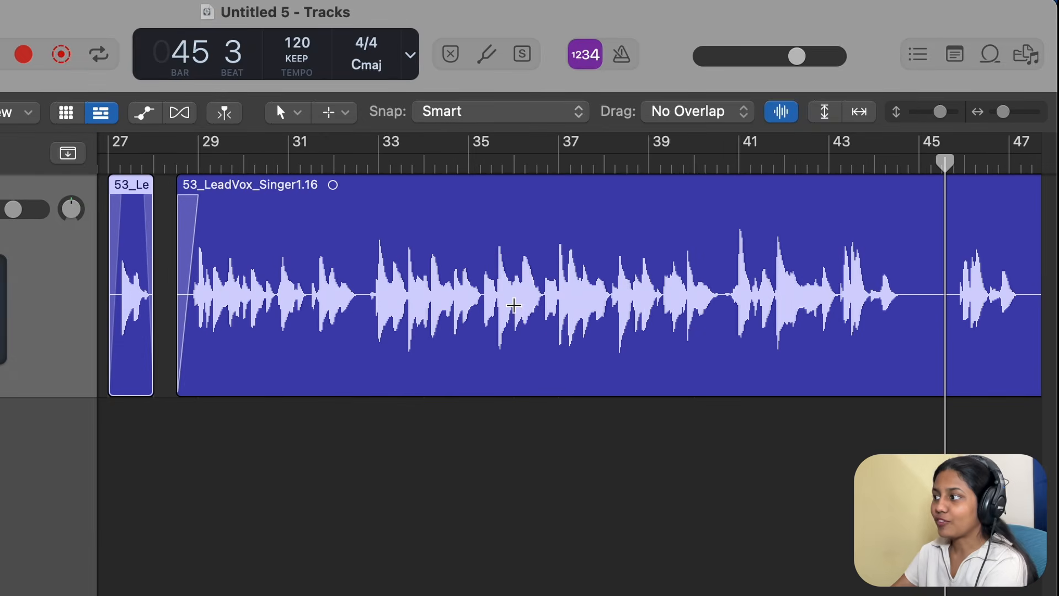
scroll(518, 311, "right", 5)
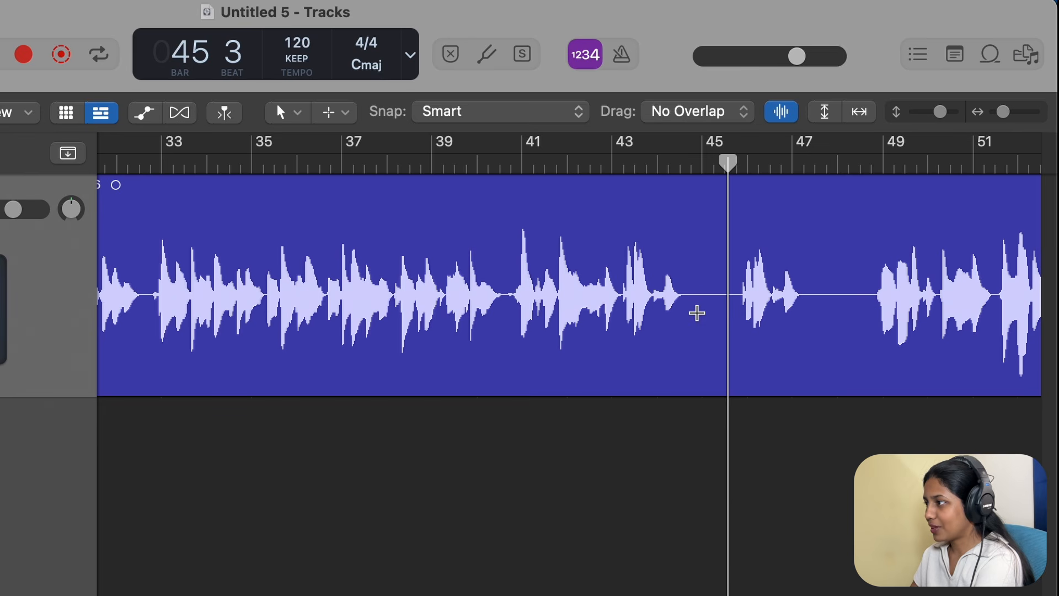
left_click_drag(691, 313, 734, 319)
key("Delete")
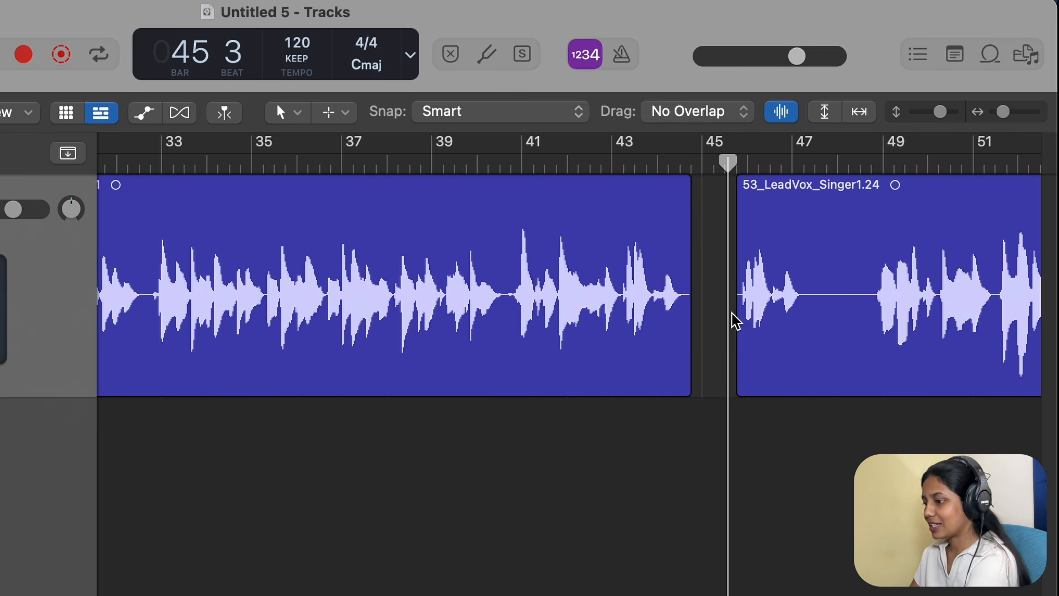
left_click_drag(688, 189, 761, 181)
Examine the waveform of the whole vocal track and the passage between bars 33 and 45 for remaining gaps and noise.
key("super+Left")
key("super+Left")
key("super+Left")
key("super+Left")
key("super+Left")
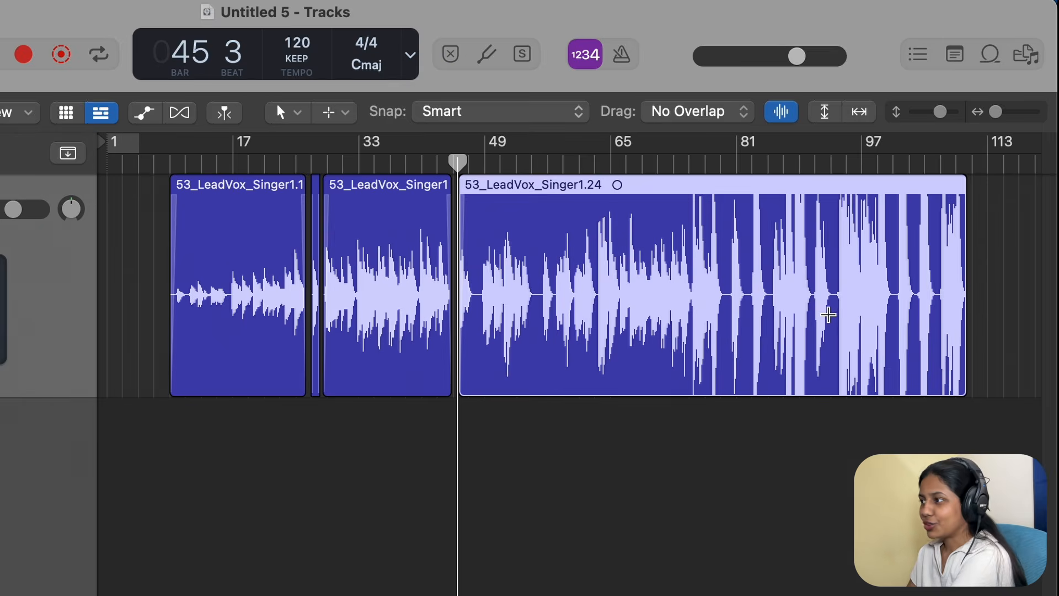
key("super+Right")
key("super+Right")
key("super+Right")
key("super+Right")
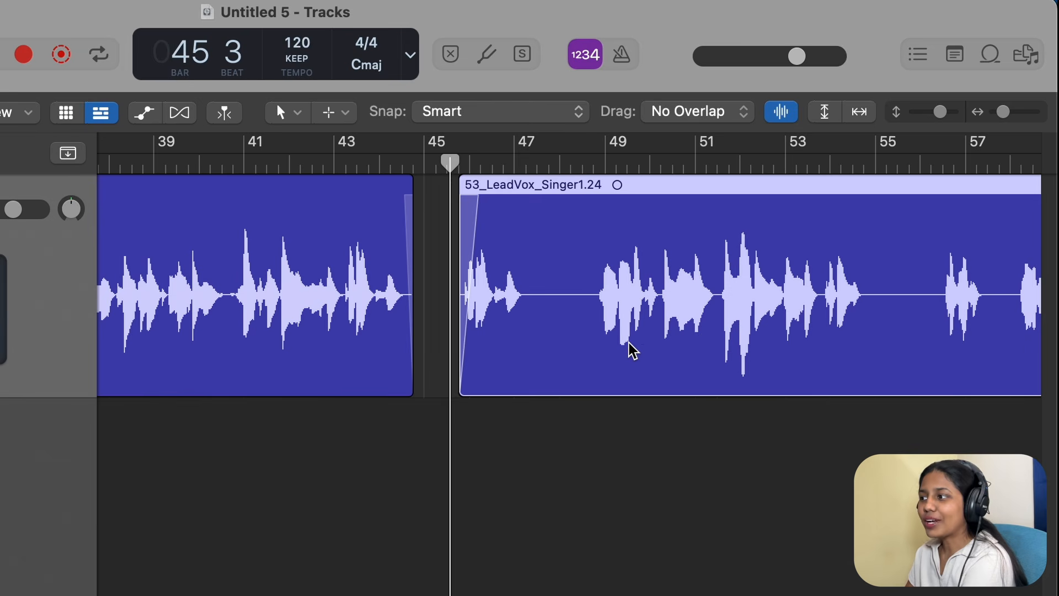
scroll(629, 342, "left", 10)
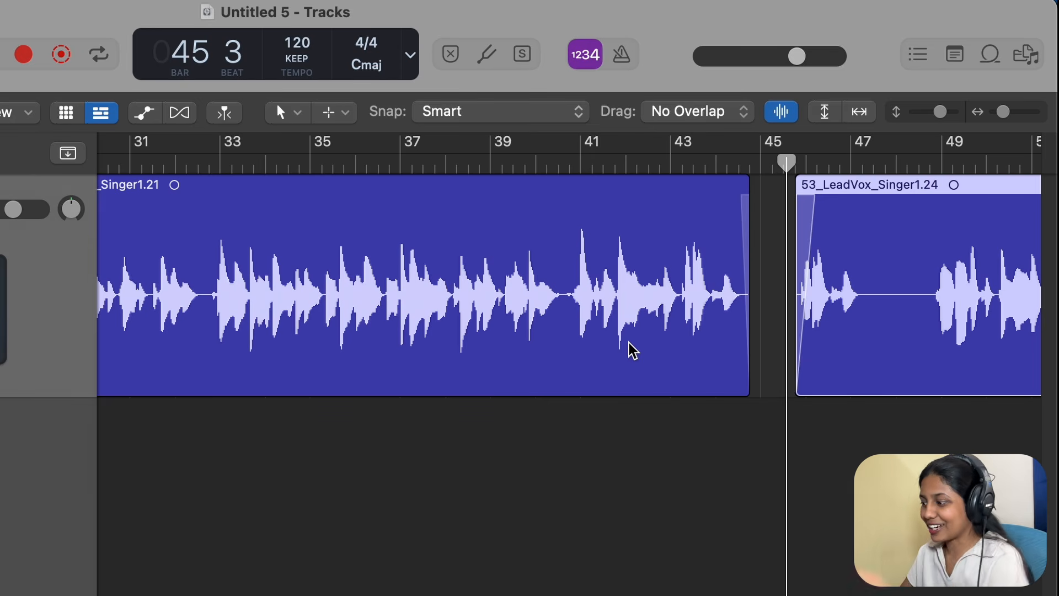
key("super+Right")
scroll(616, 339, "left", 3)
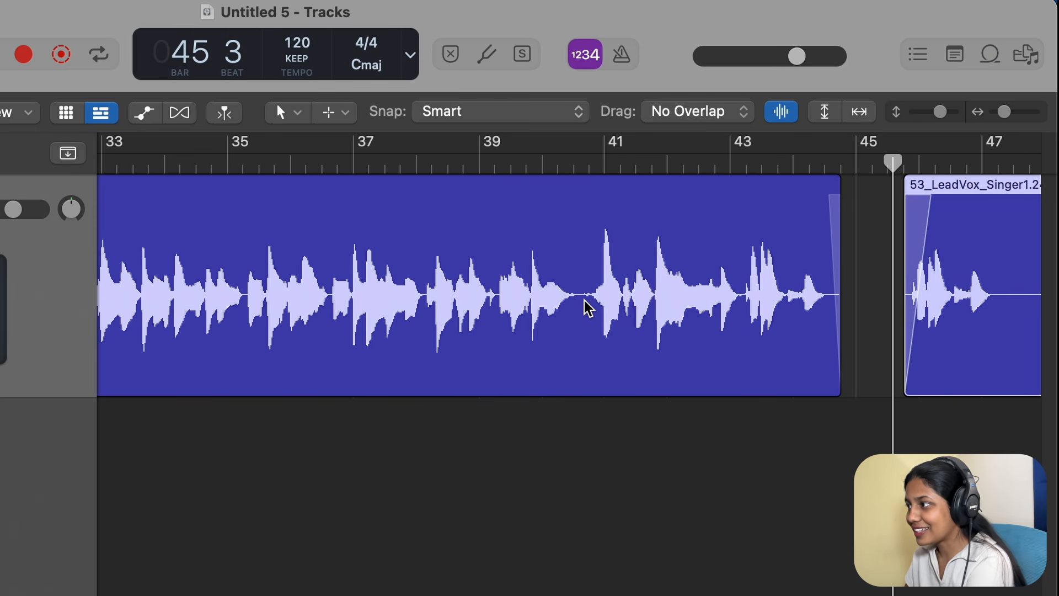
Play the vocal from about bar 39 beat 3 to check the quiet spot before bar 41.
left_click(515, 164)
key("space")
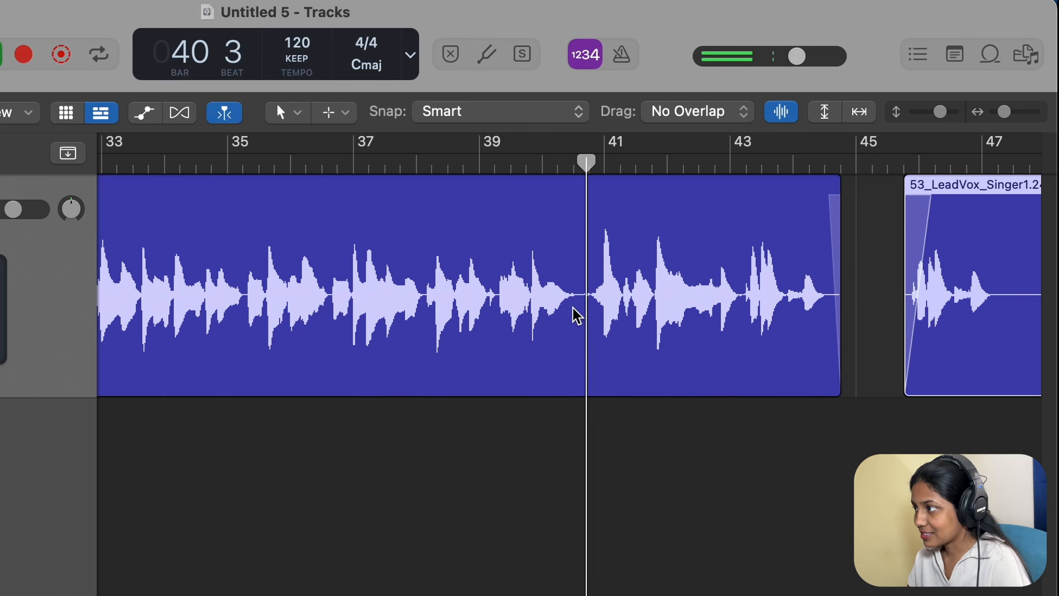
key("space")
Delete the short quiet section between about bar 40 beat 3 and bar 40.7 and fade both edges of the cut.
key("super+Right")
key("super+Right")
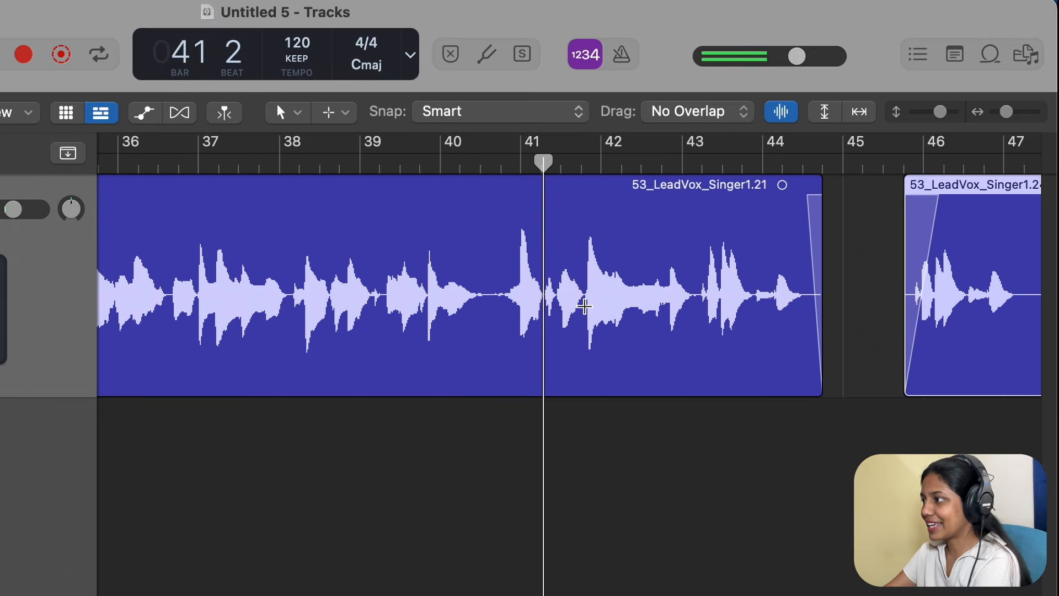
scroll(589, 314, "left", 2)
scroll(590, 313, "left", 1)
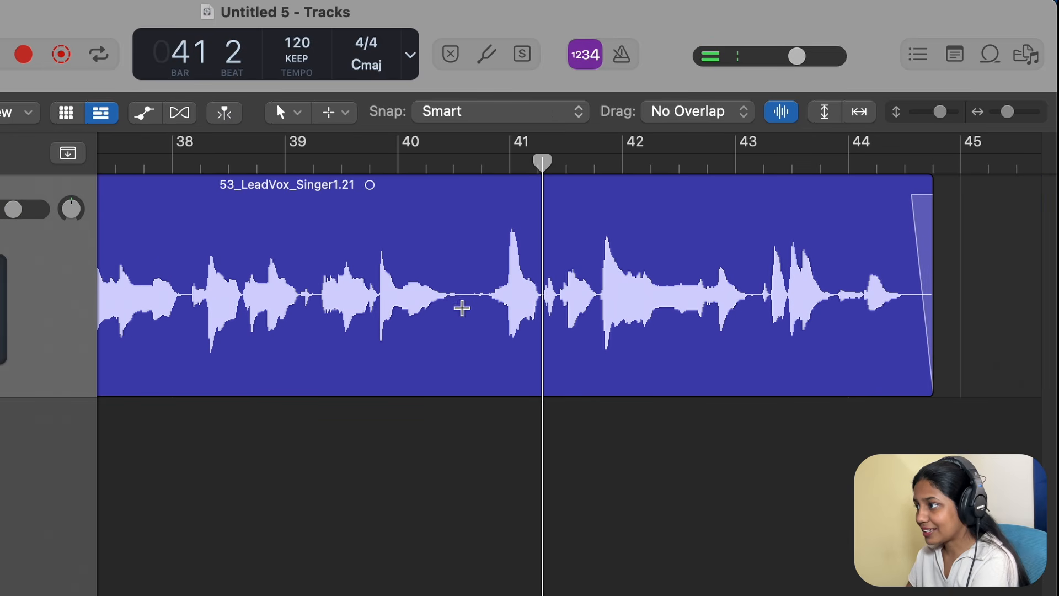
left_click_drag(461, 308, 475, 307)
key("Delete")
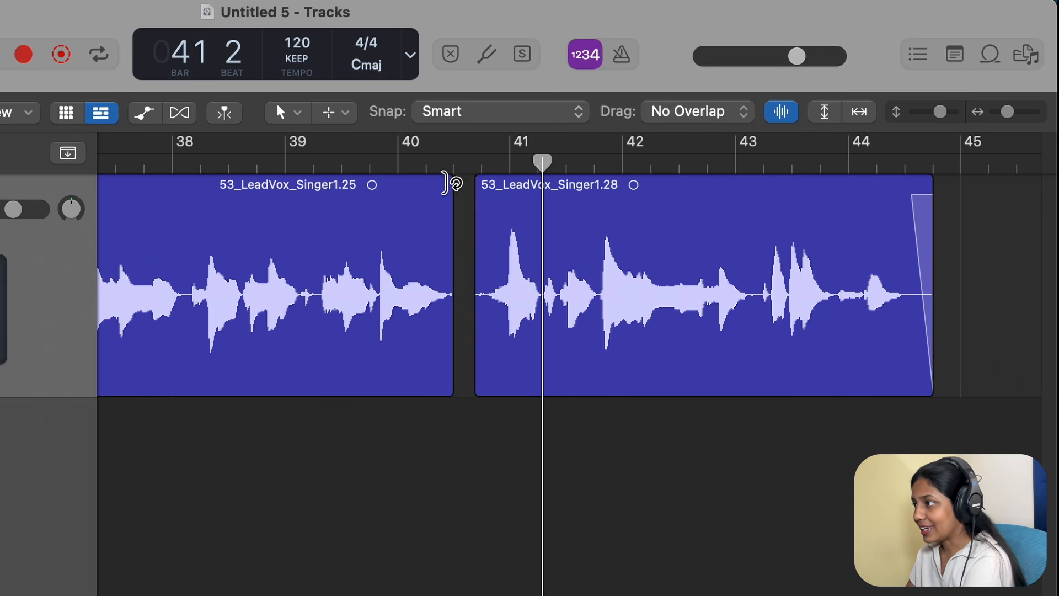
left_click_drag(448, 186, 469, 167)
key("t")
key("t")
Play the vocal from about bar 39 beat 4 across the cut before bar 41 to check the fades.
key("space")
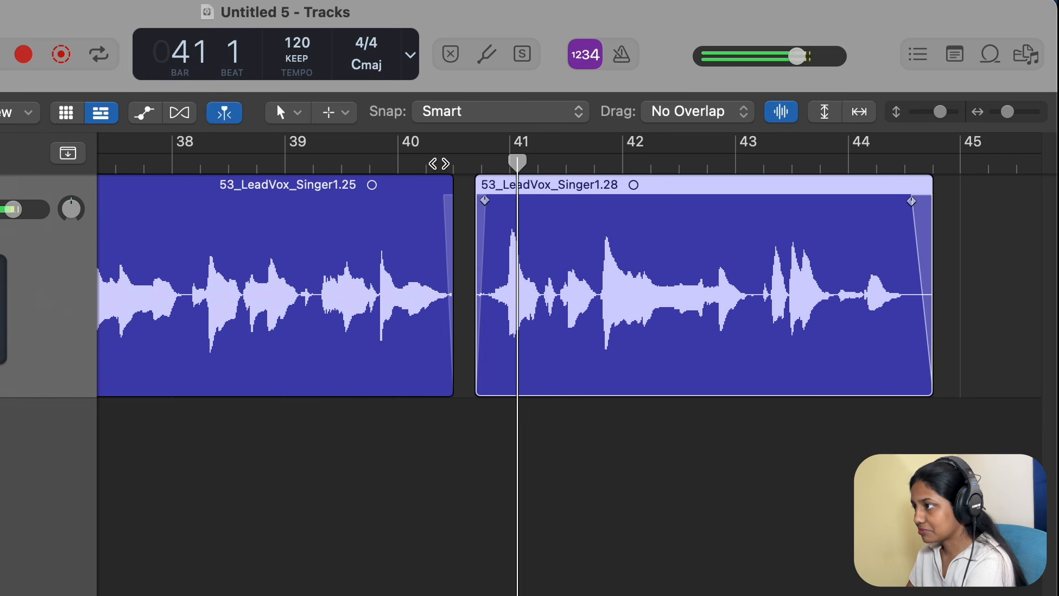
left_click(418, 163)
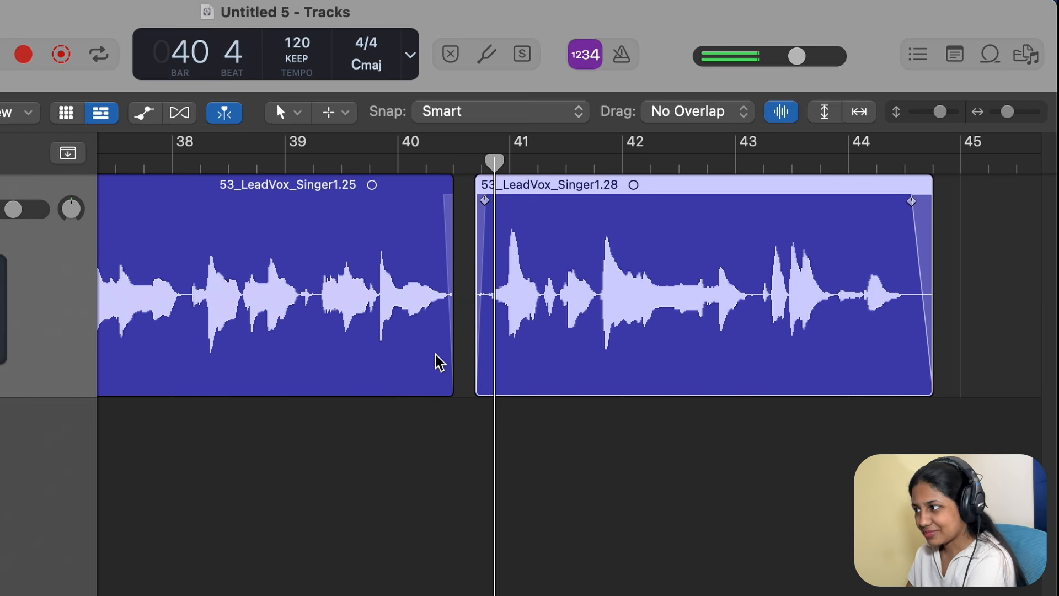
left_click(368, 288)
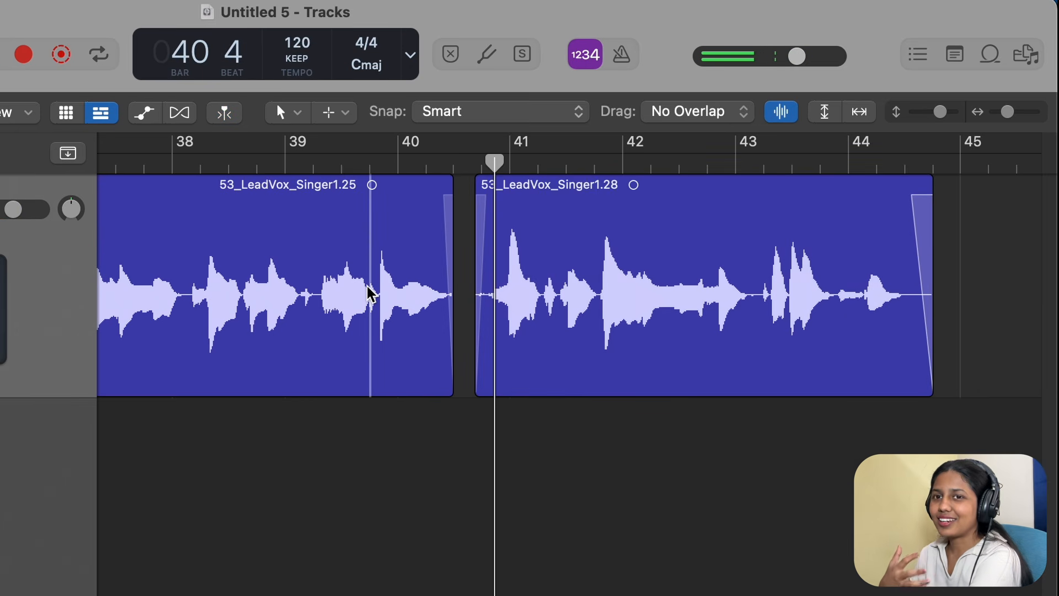
key("space")
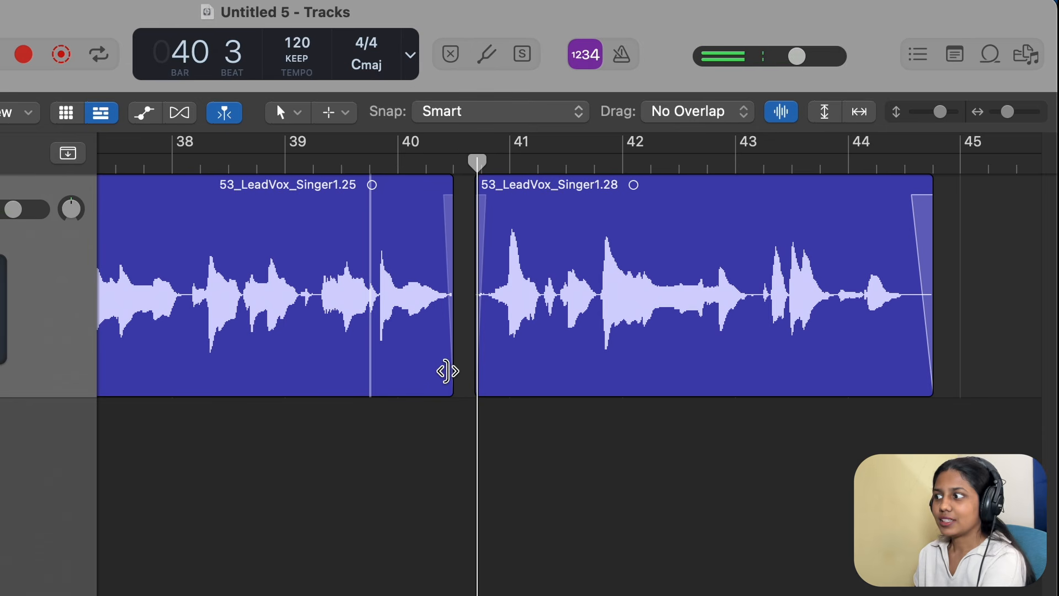
Extend the end of the region before the bar 41 cut by two divisions and play across the shortened gap.
left_click_drag(445, 371, 461, 374)
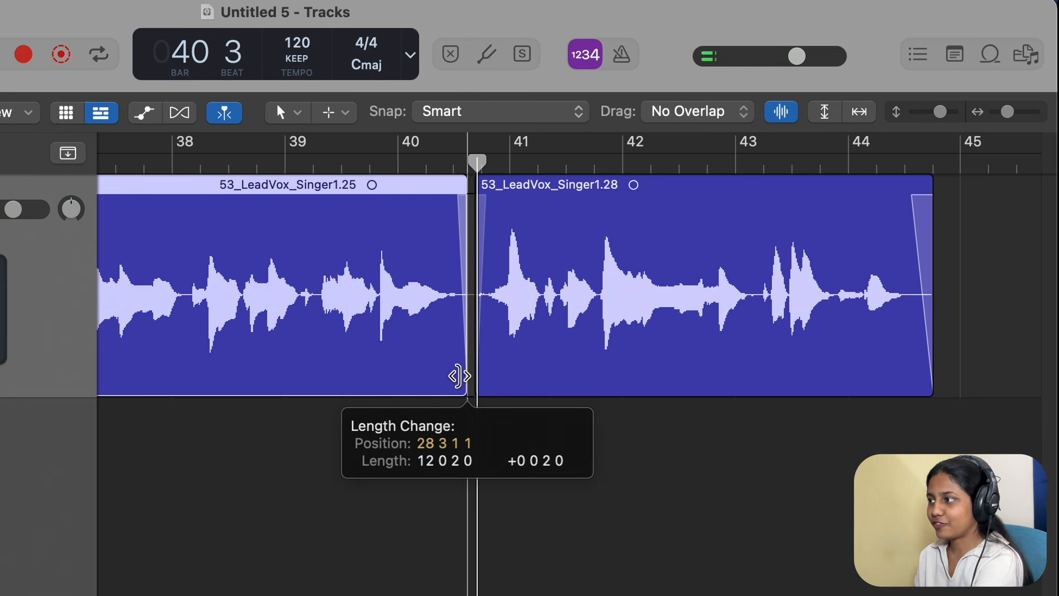
left_click(377, 162)
key("space")
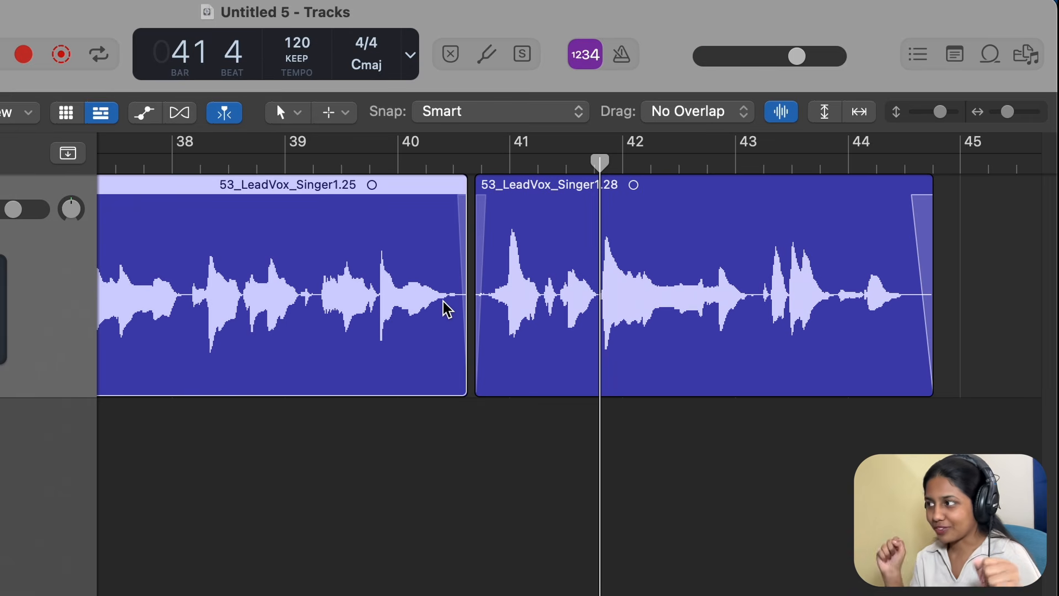
Extend the region before the bar 41 cut over the gap and the following region, ending at about bar 44 beat 4.
key("super+Left")
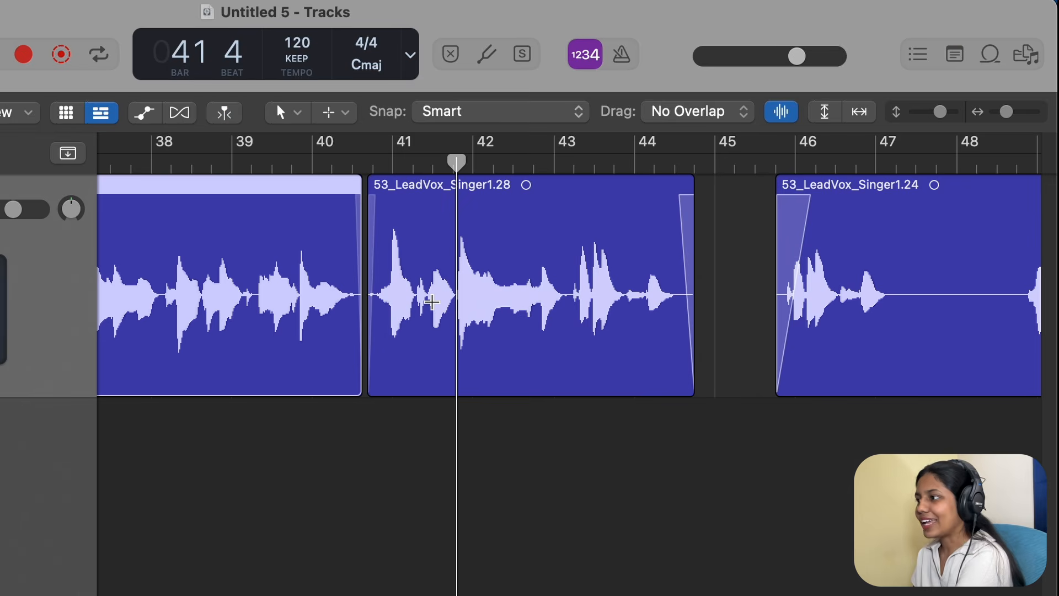
scroll(436, 306, "left", 10)
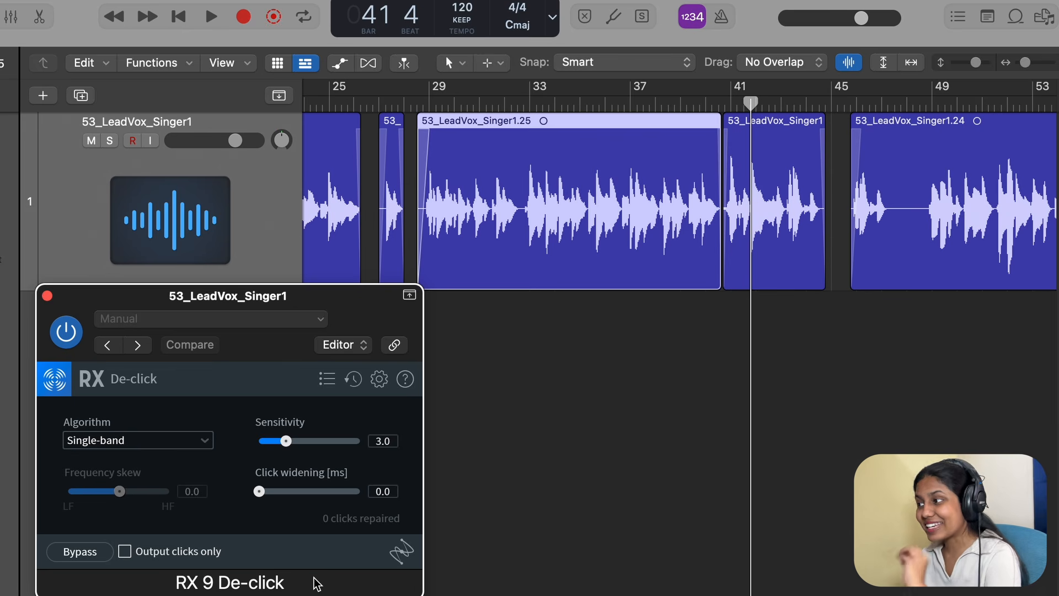
left_click(702, 453)
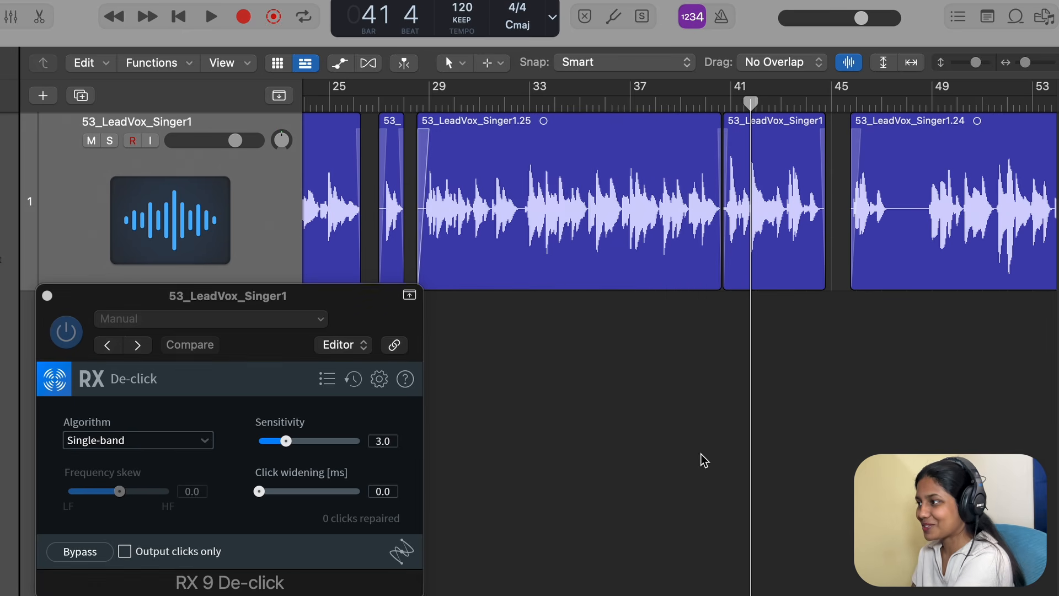
key("super+Right")
key("super+Right")
key("super+Right")
key("super+Right")
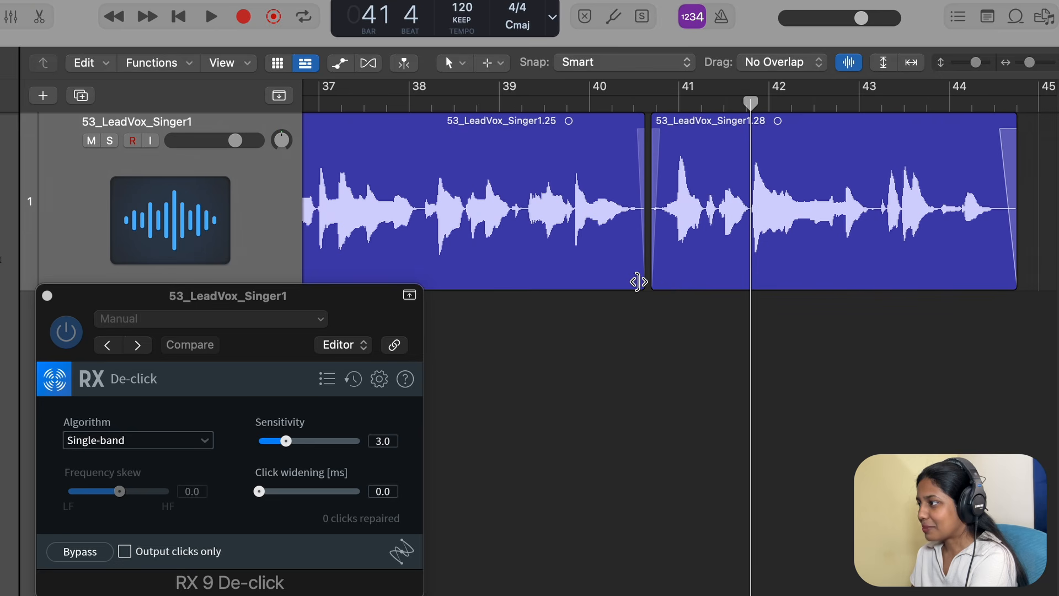
left_click_drag(638, 281, 1016, 268)
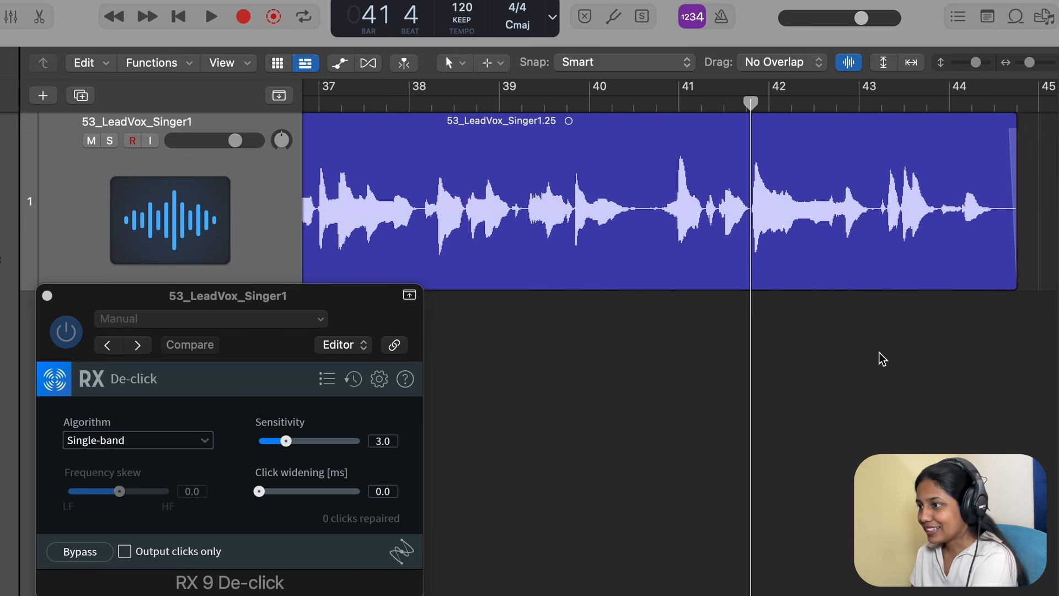
Turn off RX 9 De-click and play the untreated vocal from about bar 39 beat 4 past the quiet spot before bar 41.
left_click(76, 334)
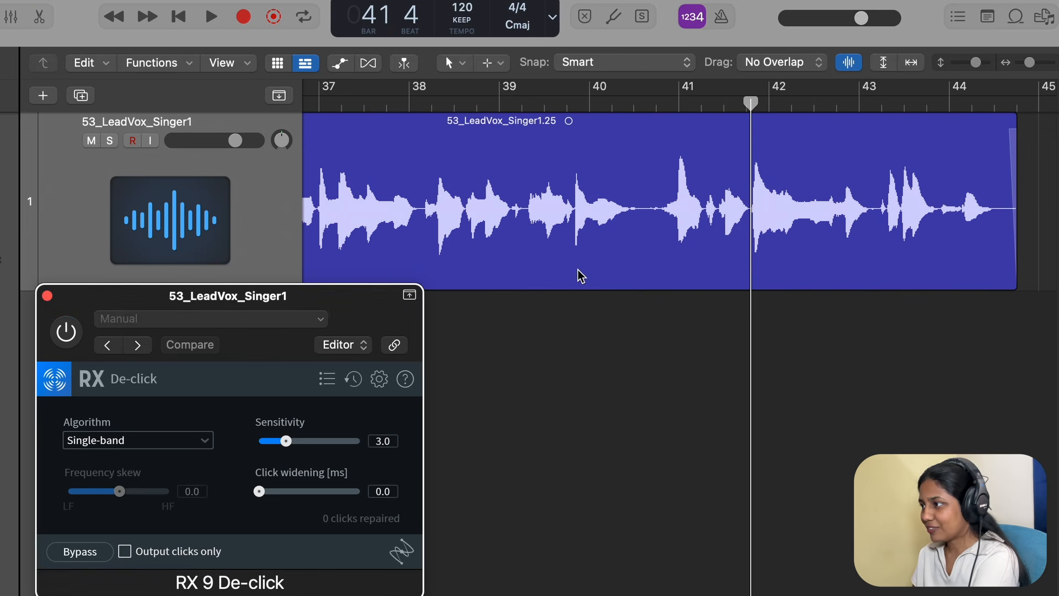
left_click(568, 209)
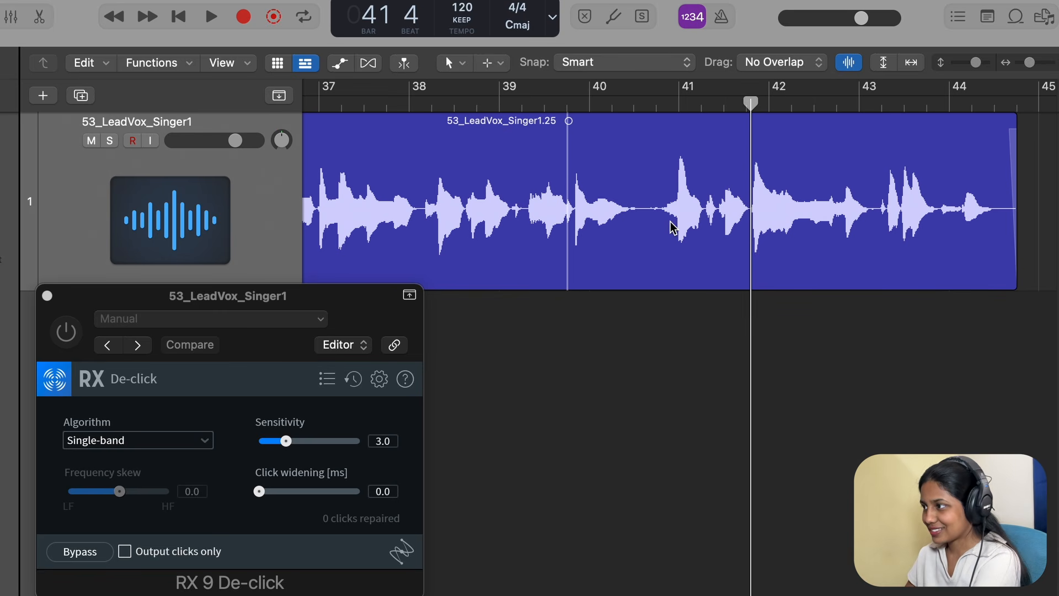
key("space")
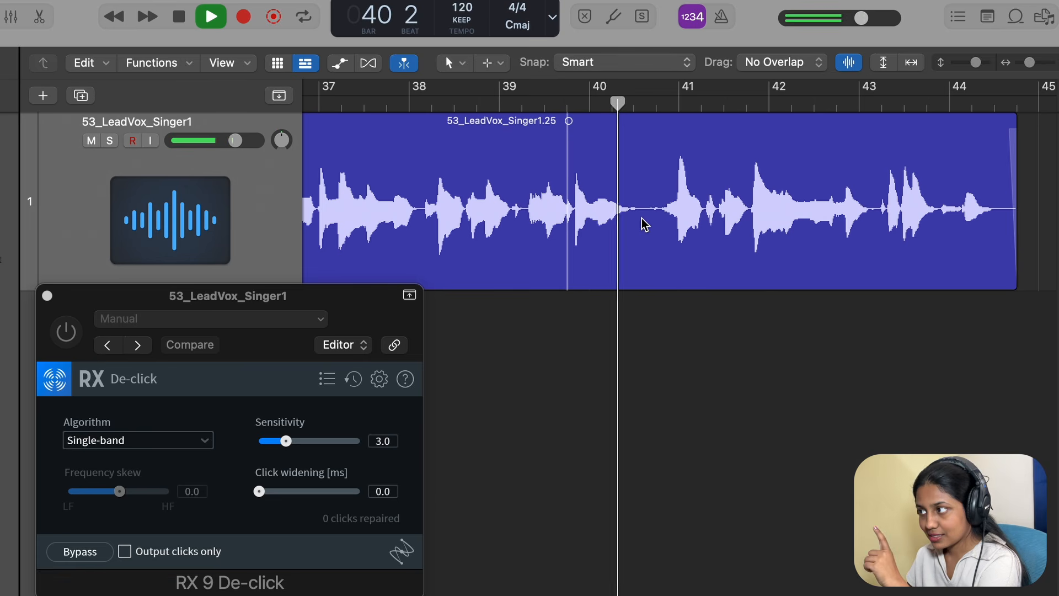
key("space")
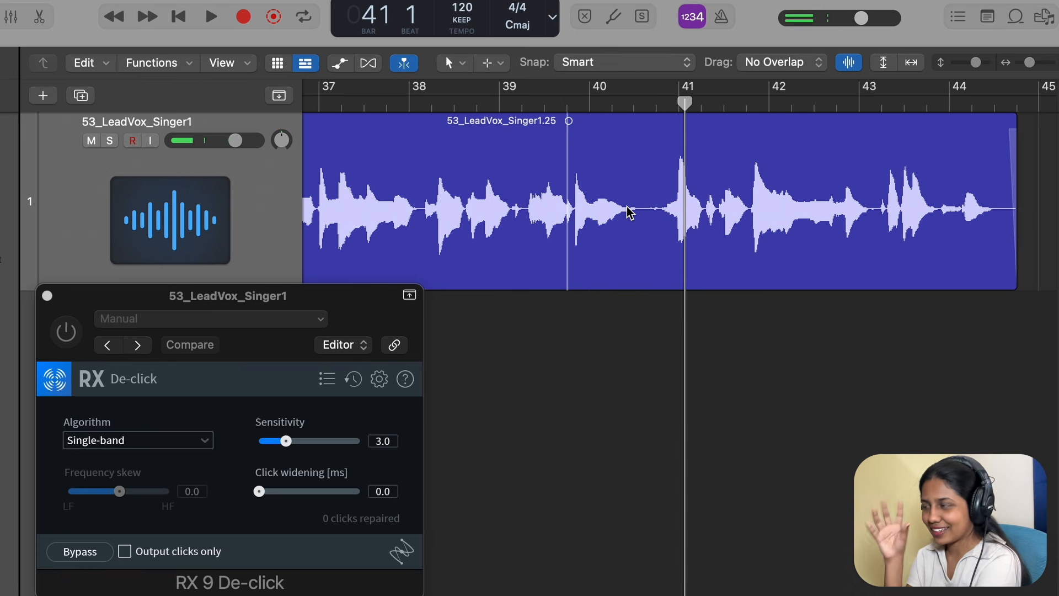
key("space")
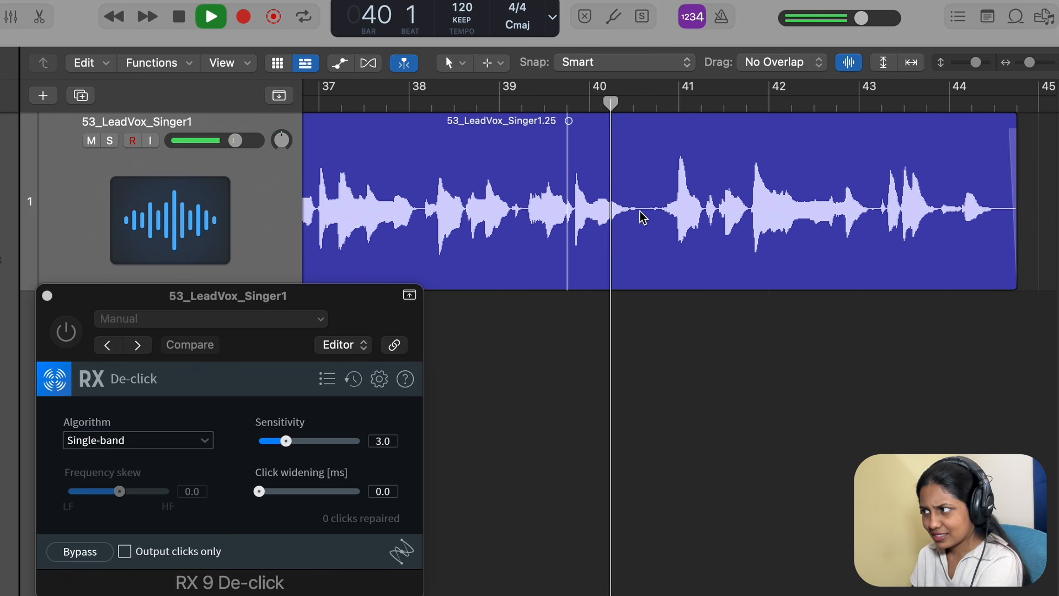
key("space")
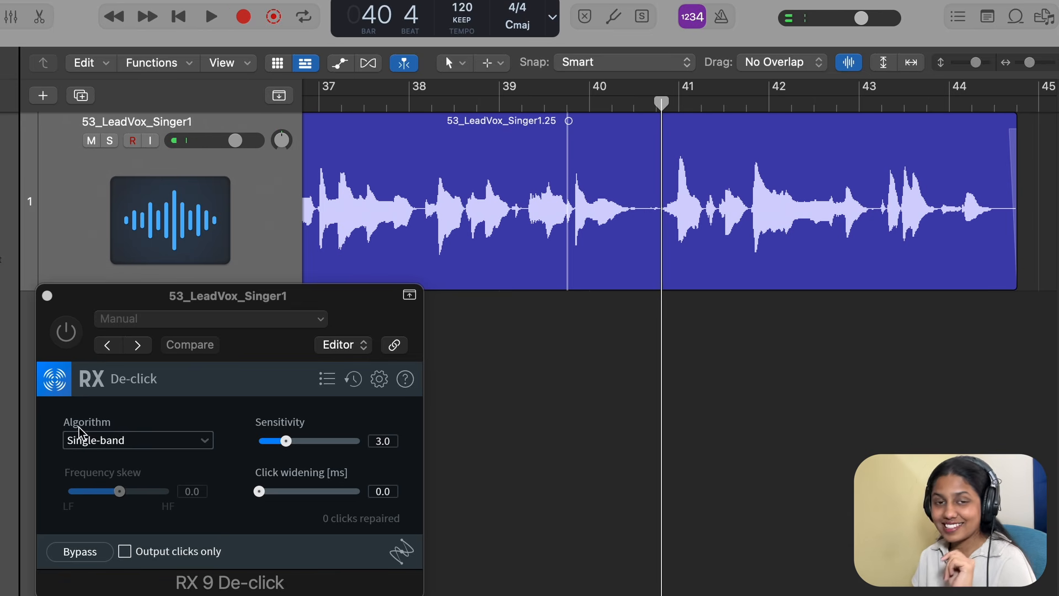
Turn De-click back on and play the same passage with Output clicks only enabled and with it disabled.
left_click(70, 341)
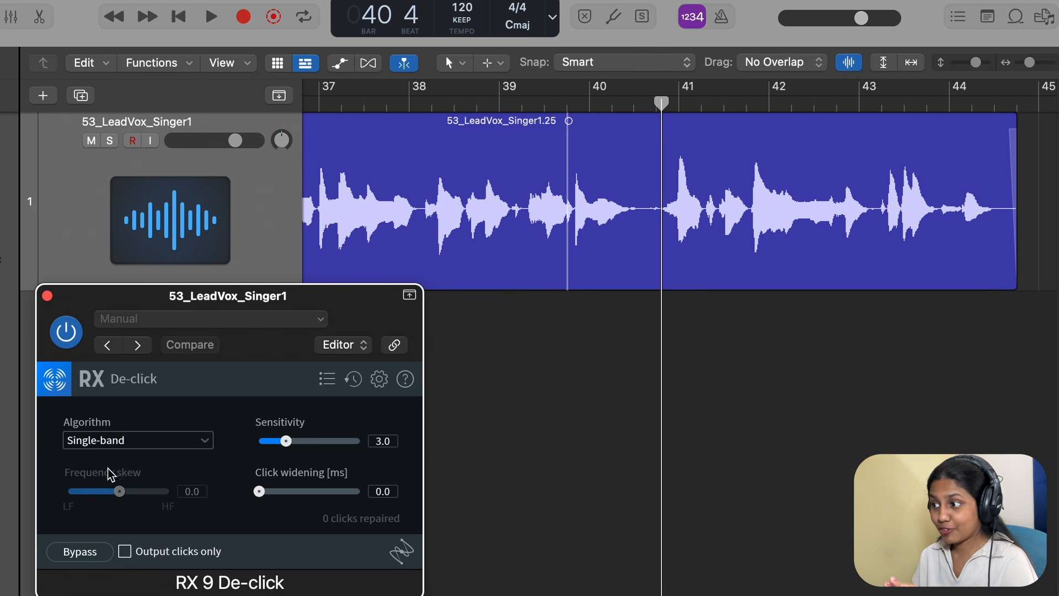
left_click(159, 556)
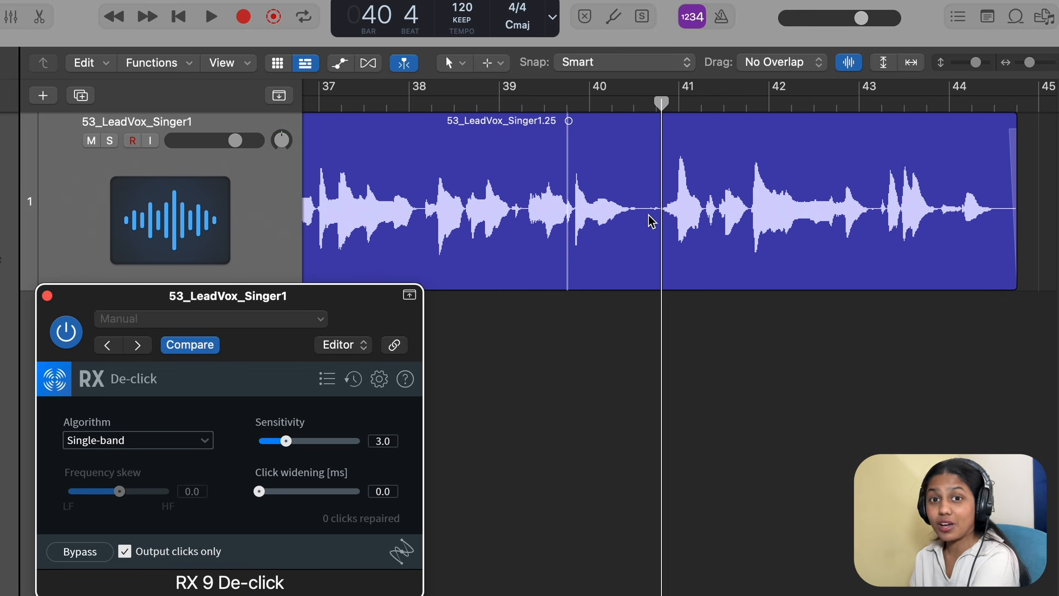
key("space")
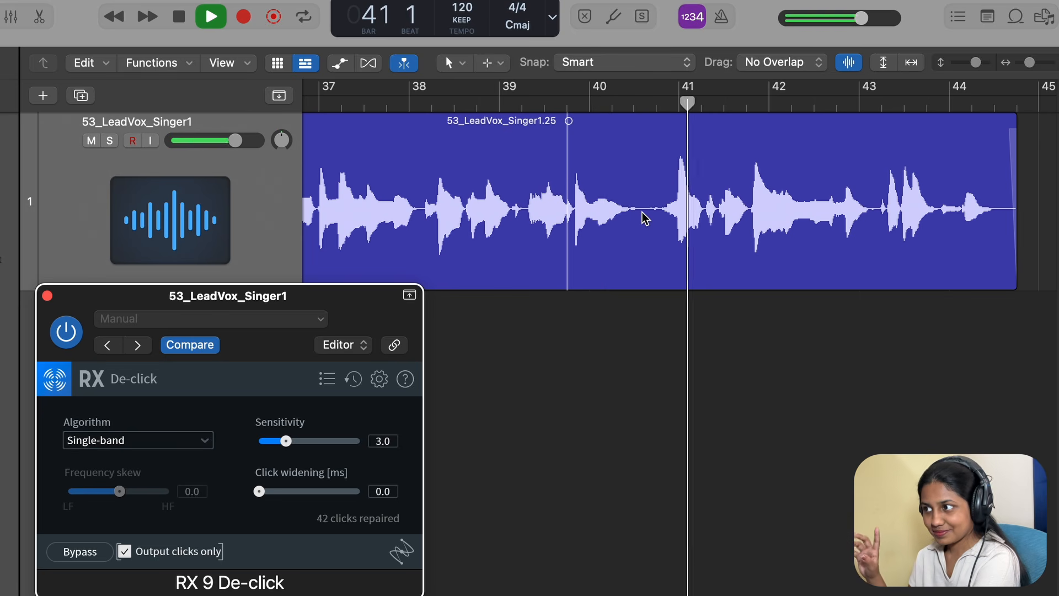
key("space")
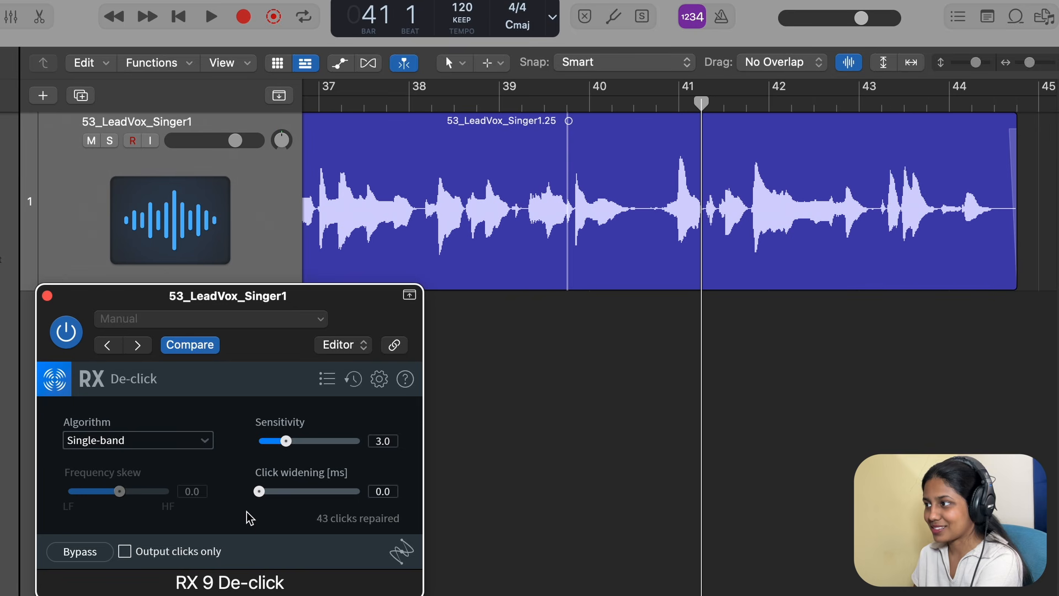
key("space")
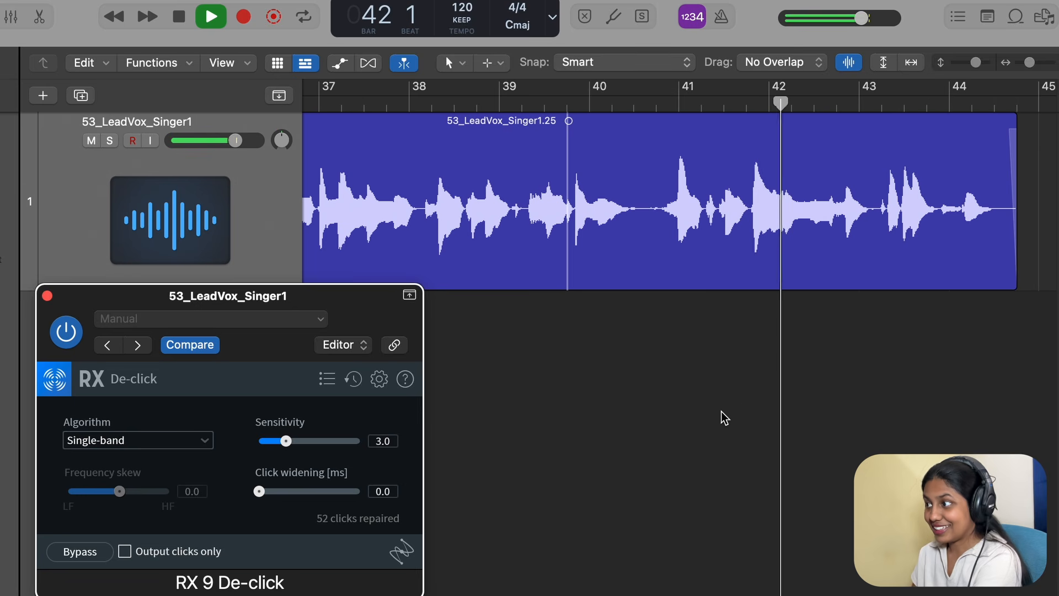
key("space")
Play the vocal from bar 28 beat 4 without and with De-click's Output clicks only option to hear the removed clicks.
scroll(593, 402, "left", 10)
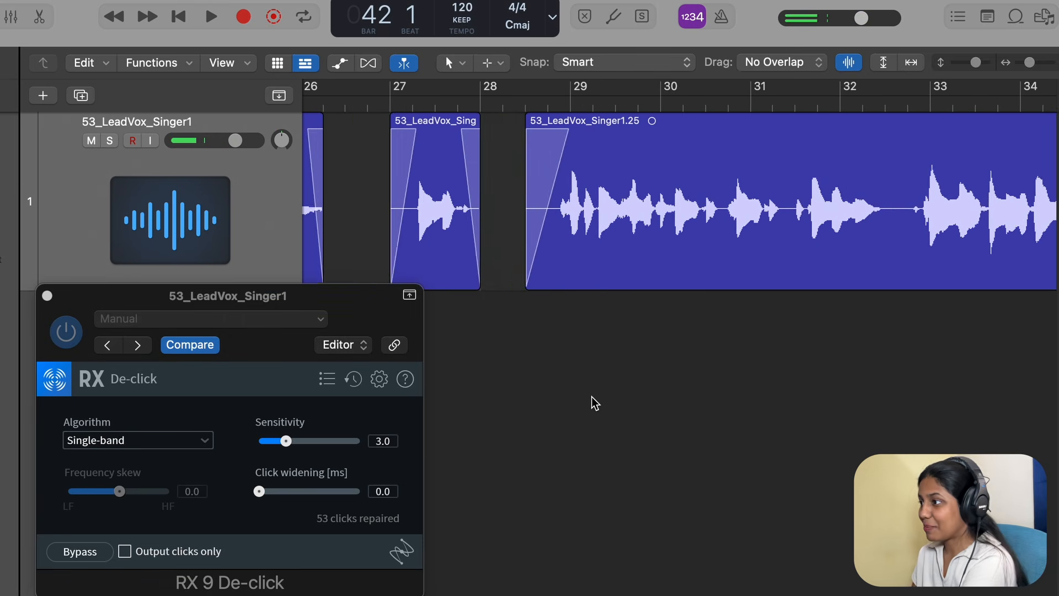
key("super+Left")
key("super+Left")
left_click(440, 225, "super")
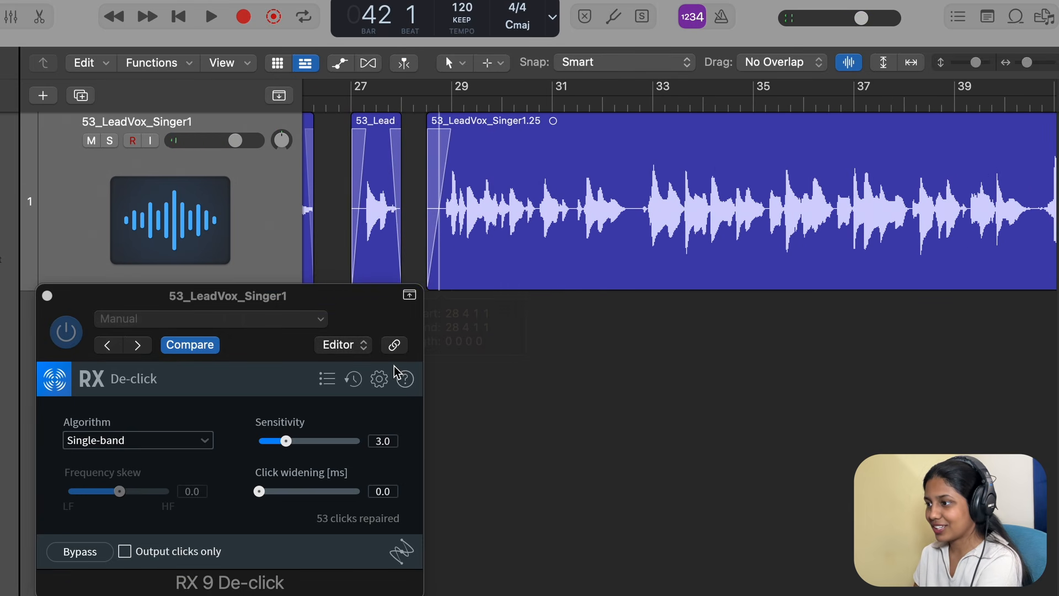
key("space")
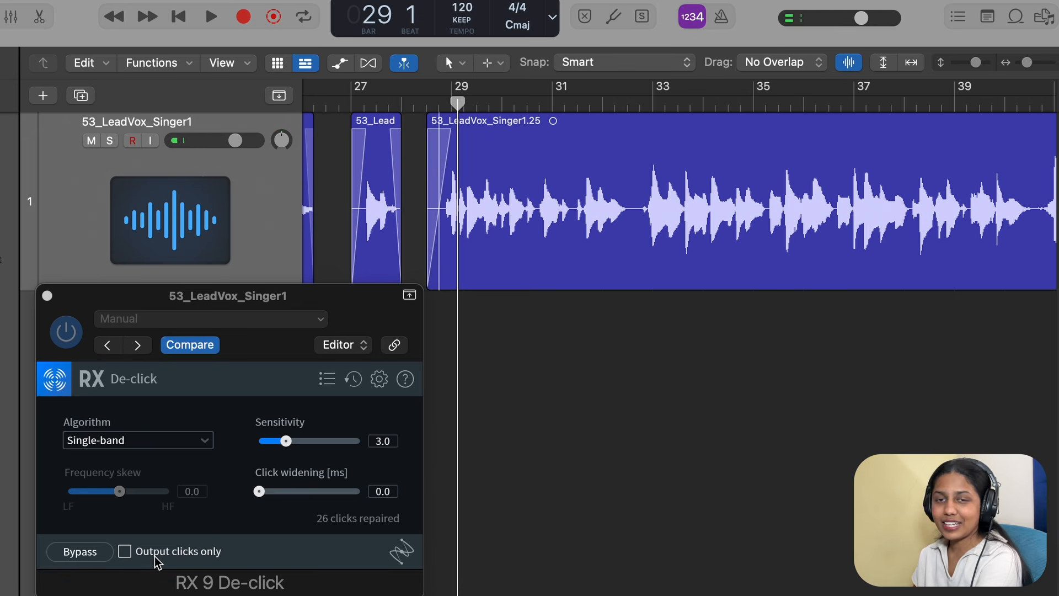
left_click(125, 551)
key("space")
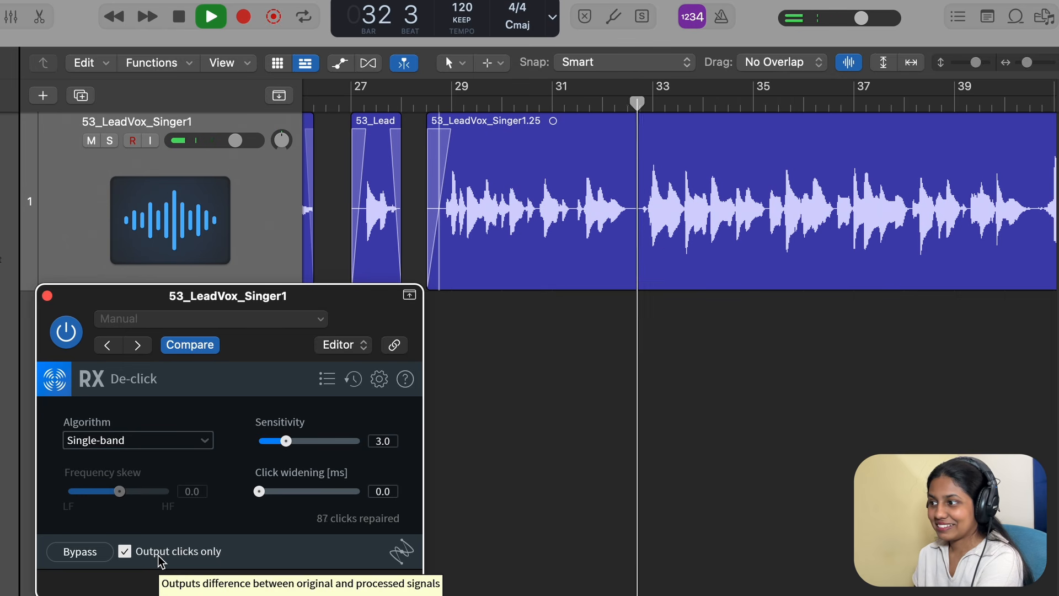
key("space")
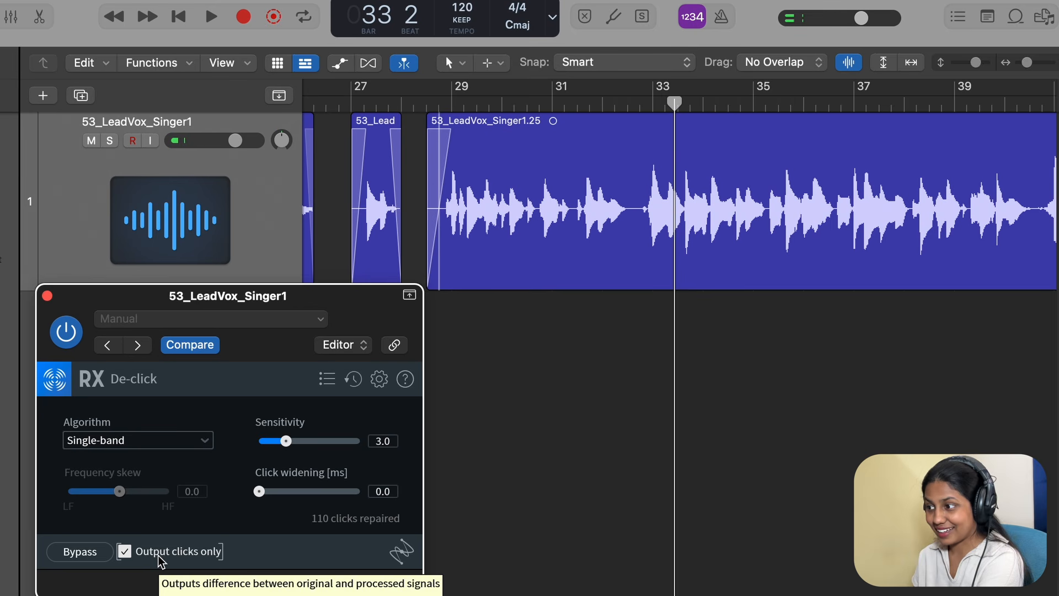
Disable Output clicks only and compare the phrase from bar 28 beat 4 with De-click on and off, leaving it on.
left_click(159, 557)
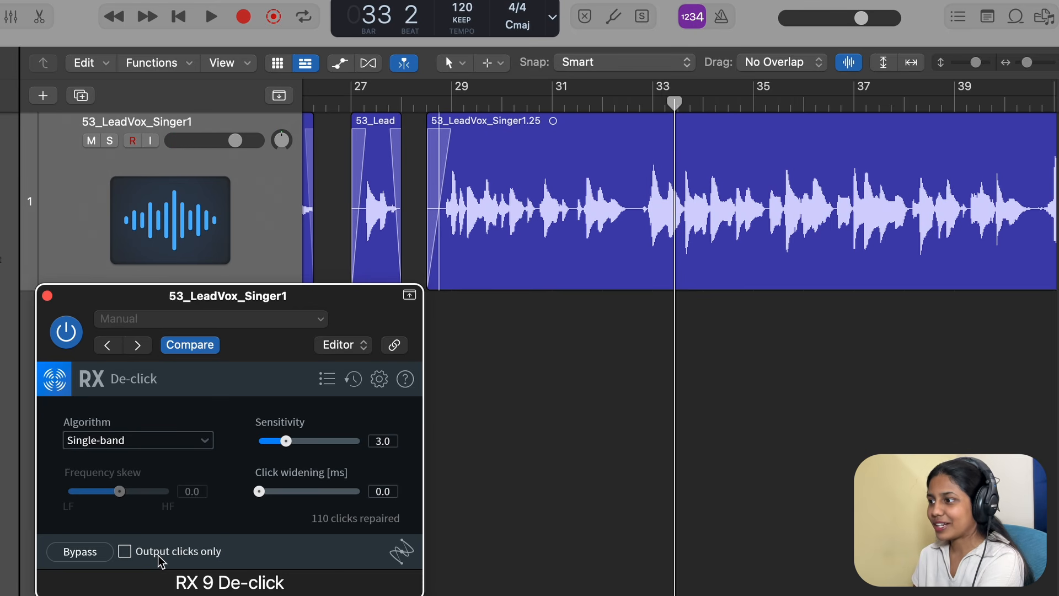
key("space")
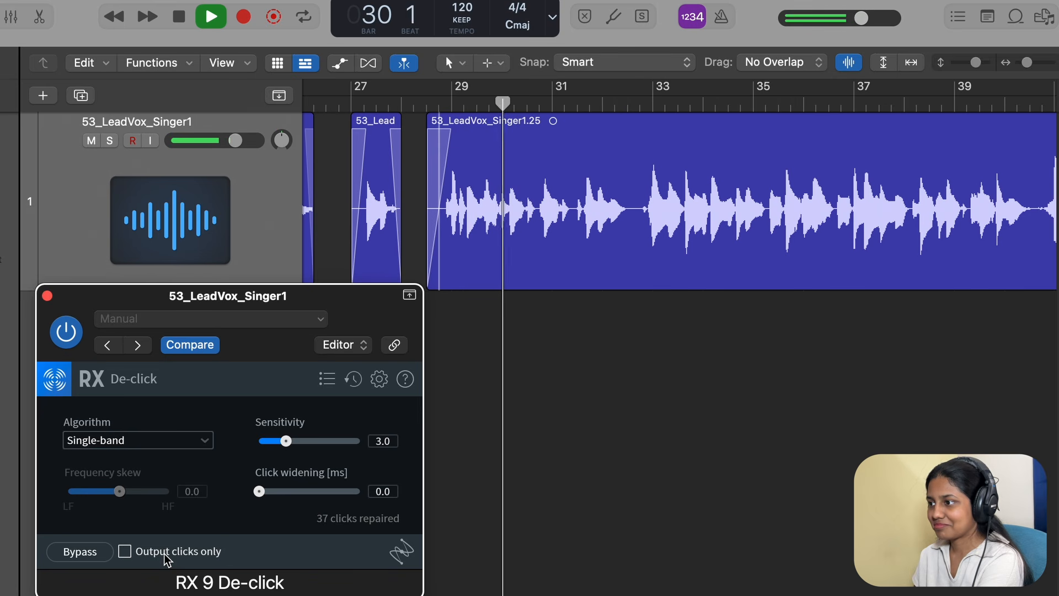
left_click(77, 337)
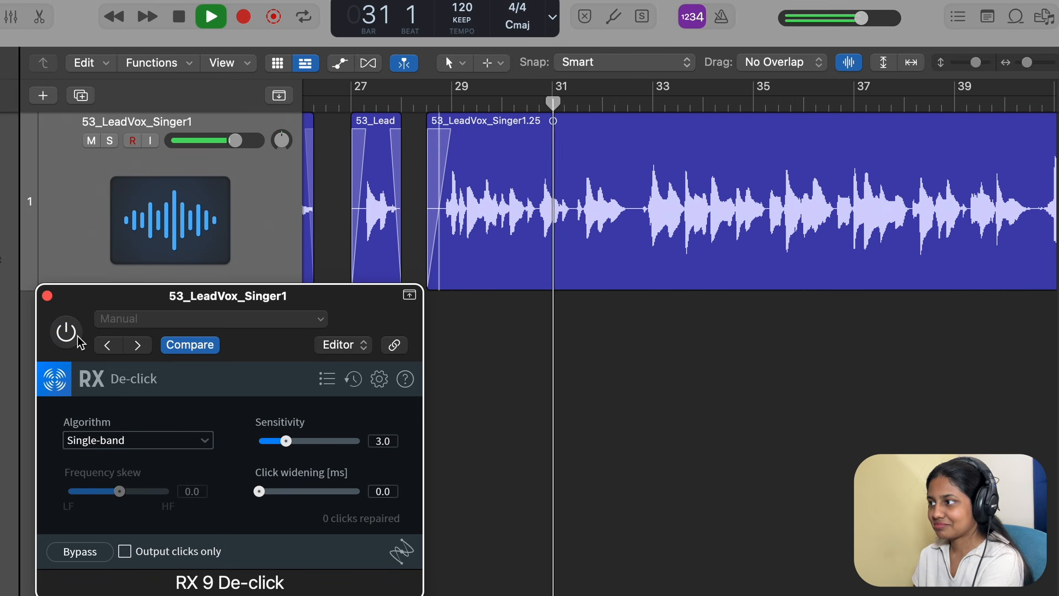
key("space")
key("space")
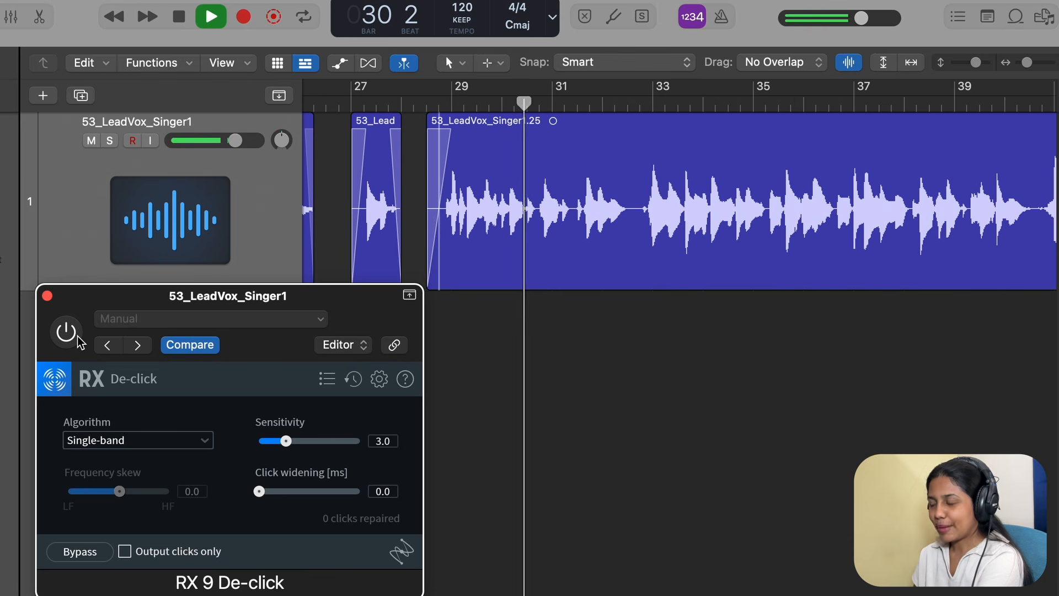
key("space")
left_click(66, 332)
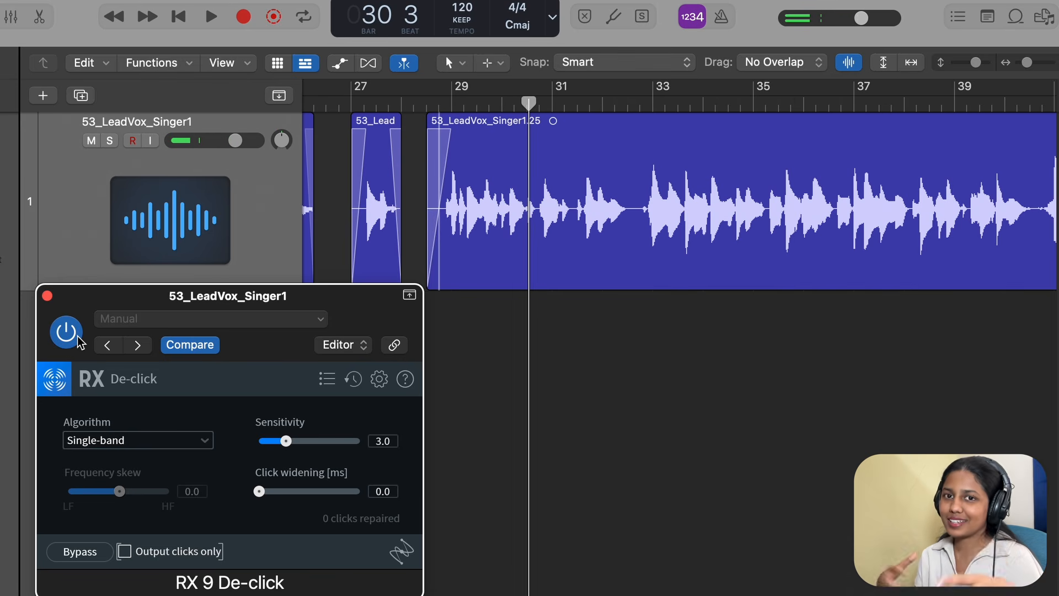